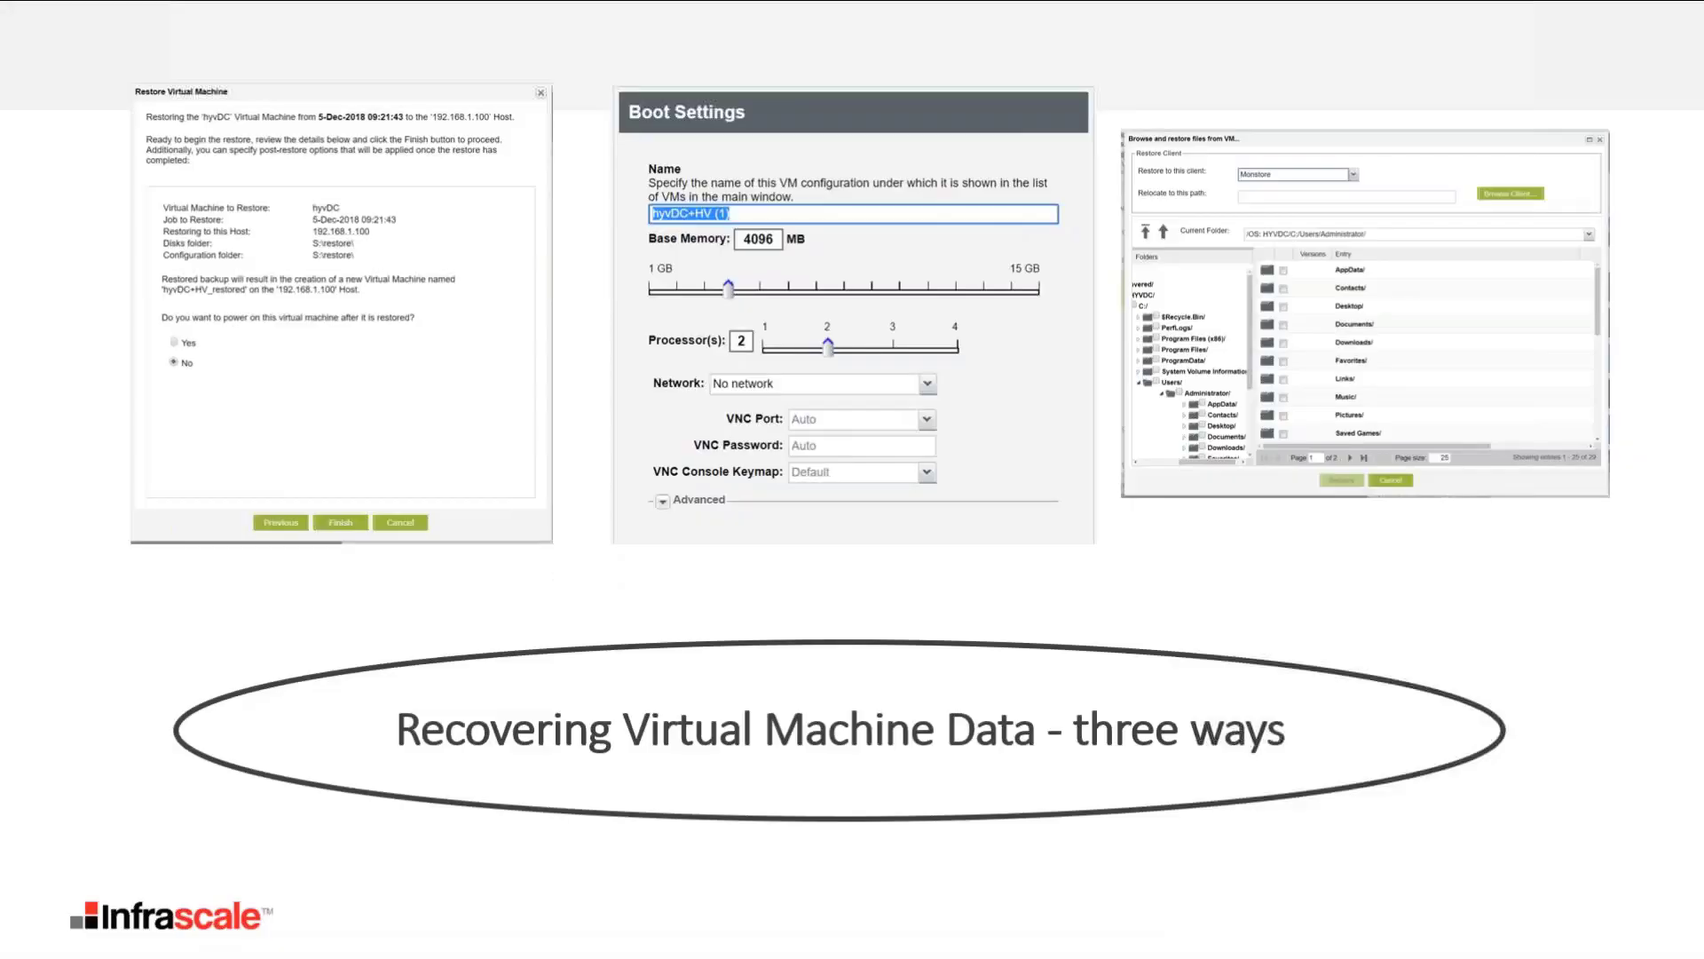
click(61, 640)
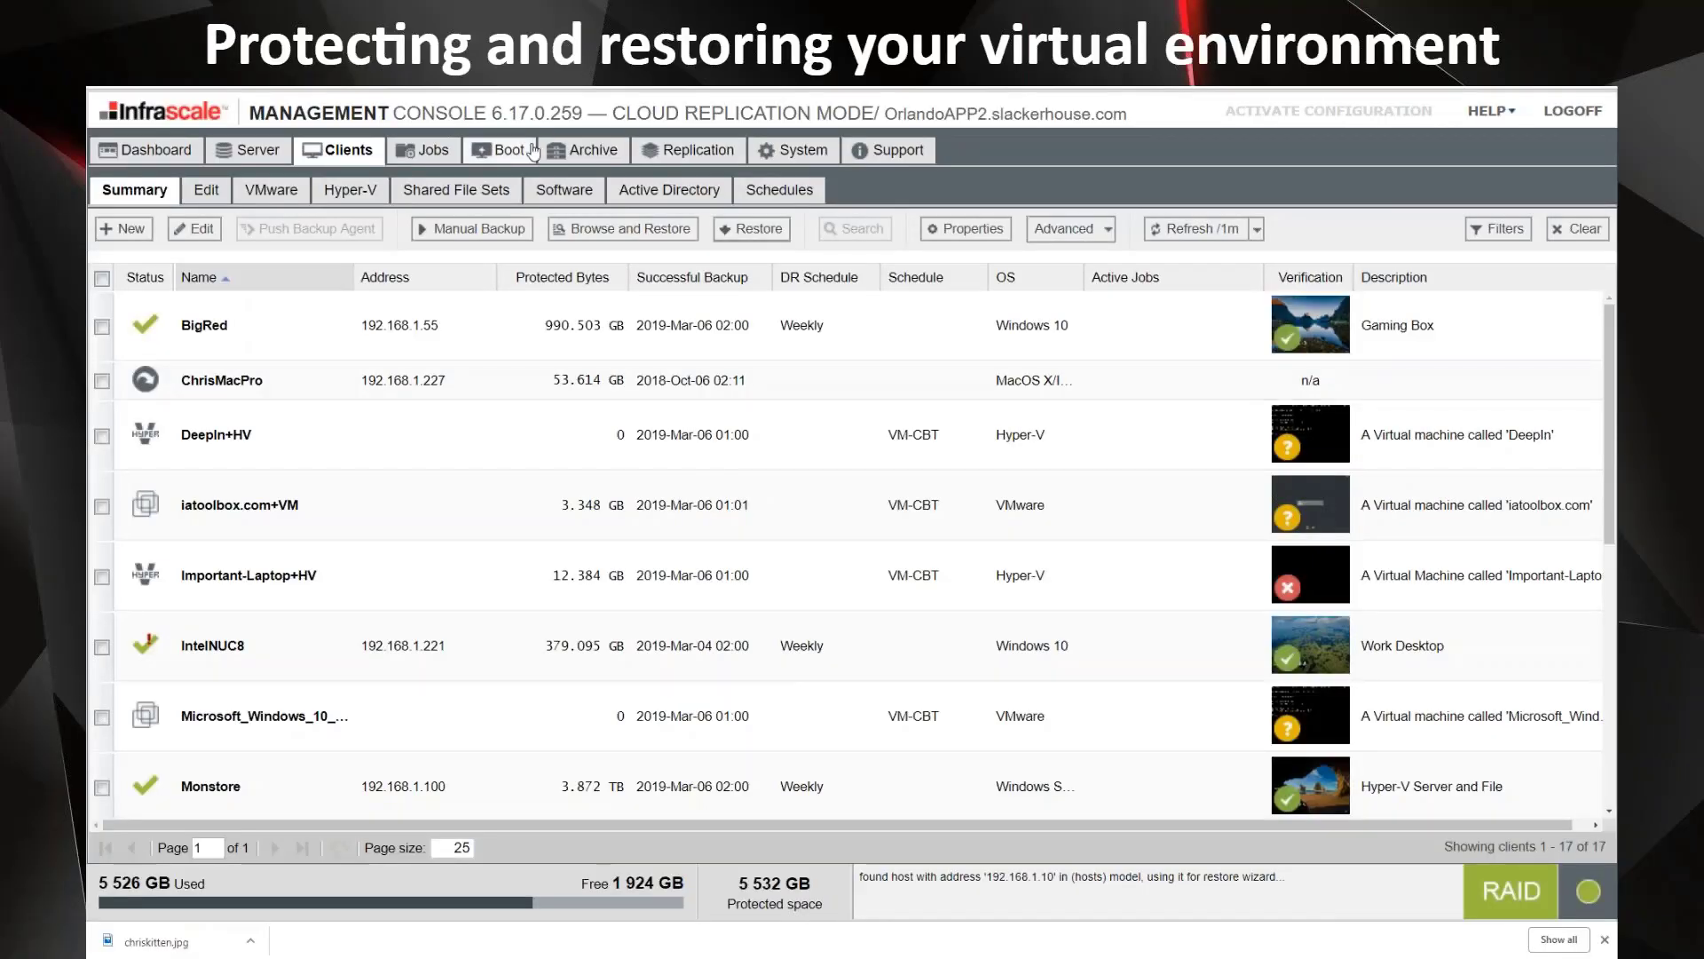
Step: Start a local boot of iatoolbox.com+VM from the boot client overview, using the 06-Mar-19 01:01:17 recovery point
click(518, 151)
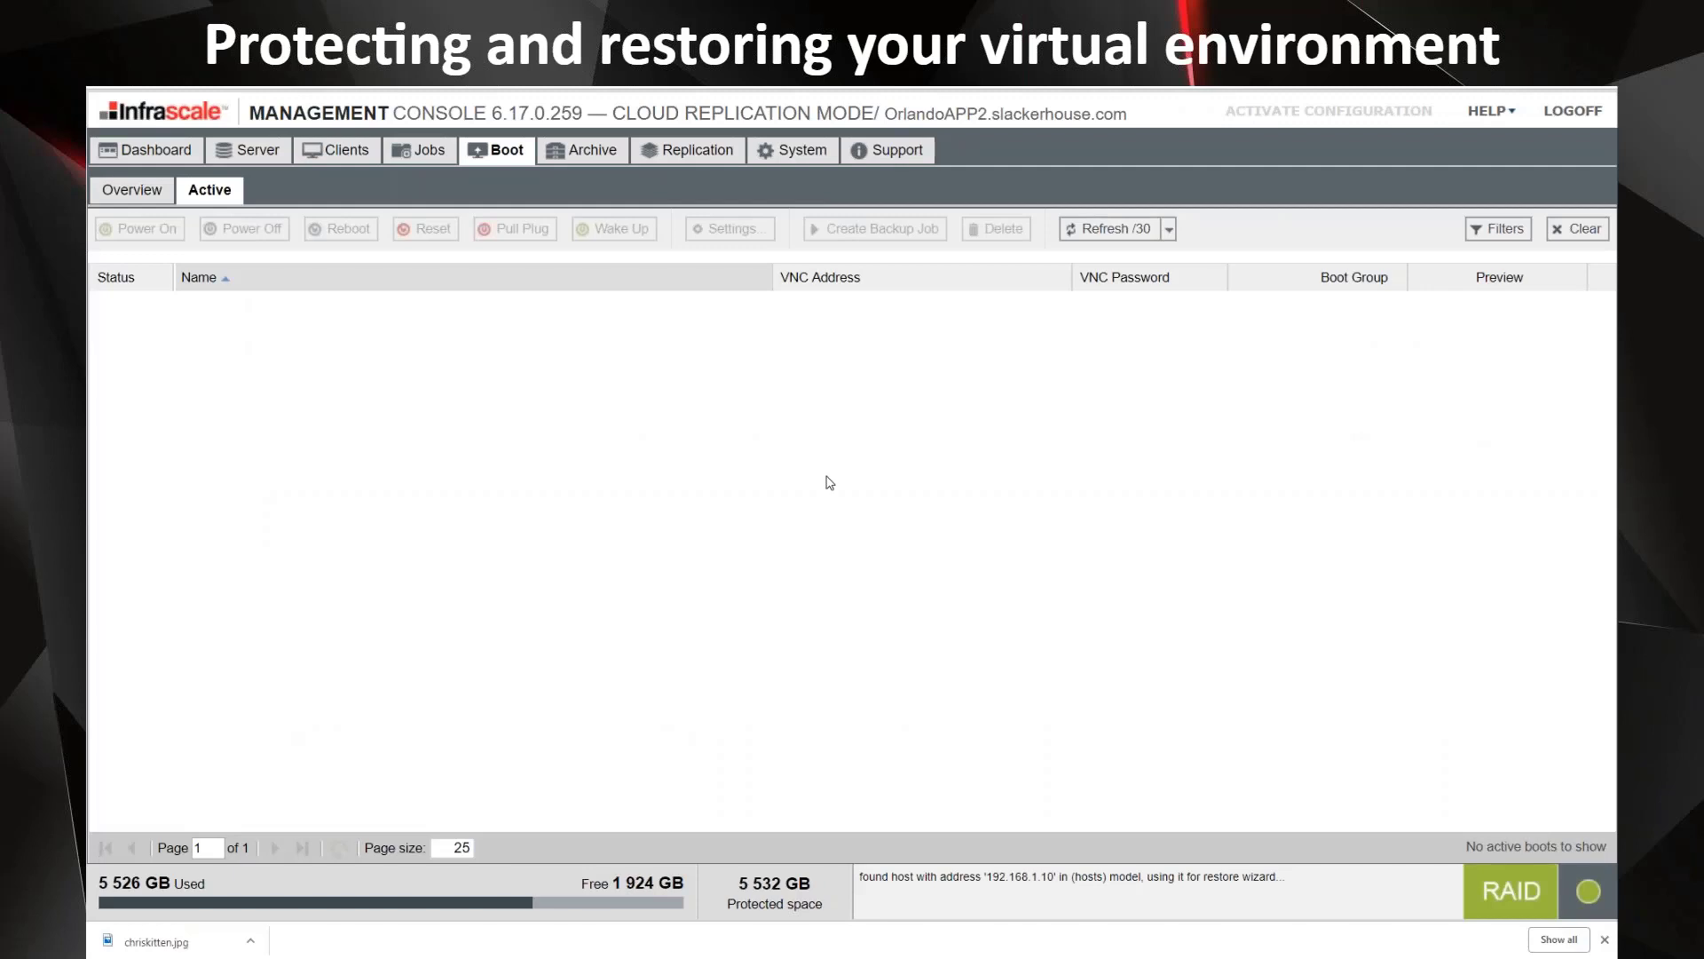
click(150, 197)
click(302, 362)
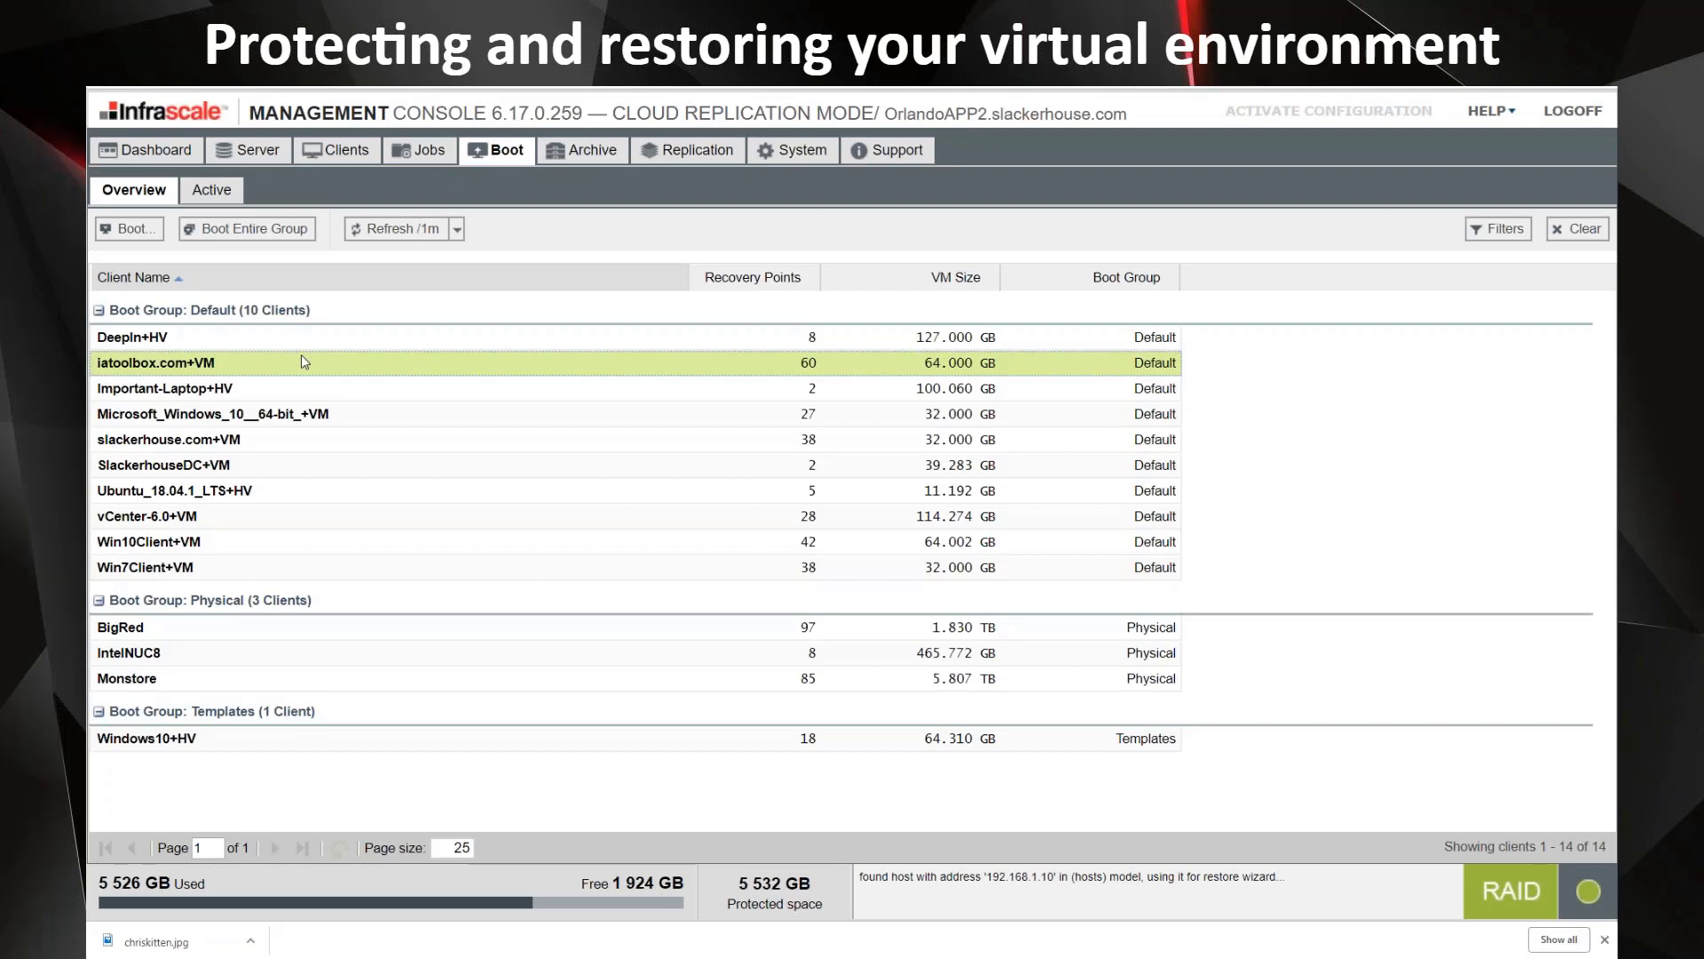
right_click(229, 372)
click(273, 411)
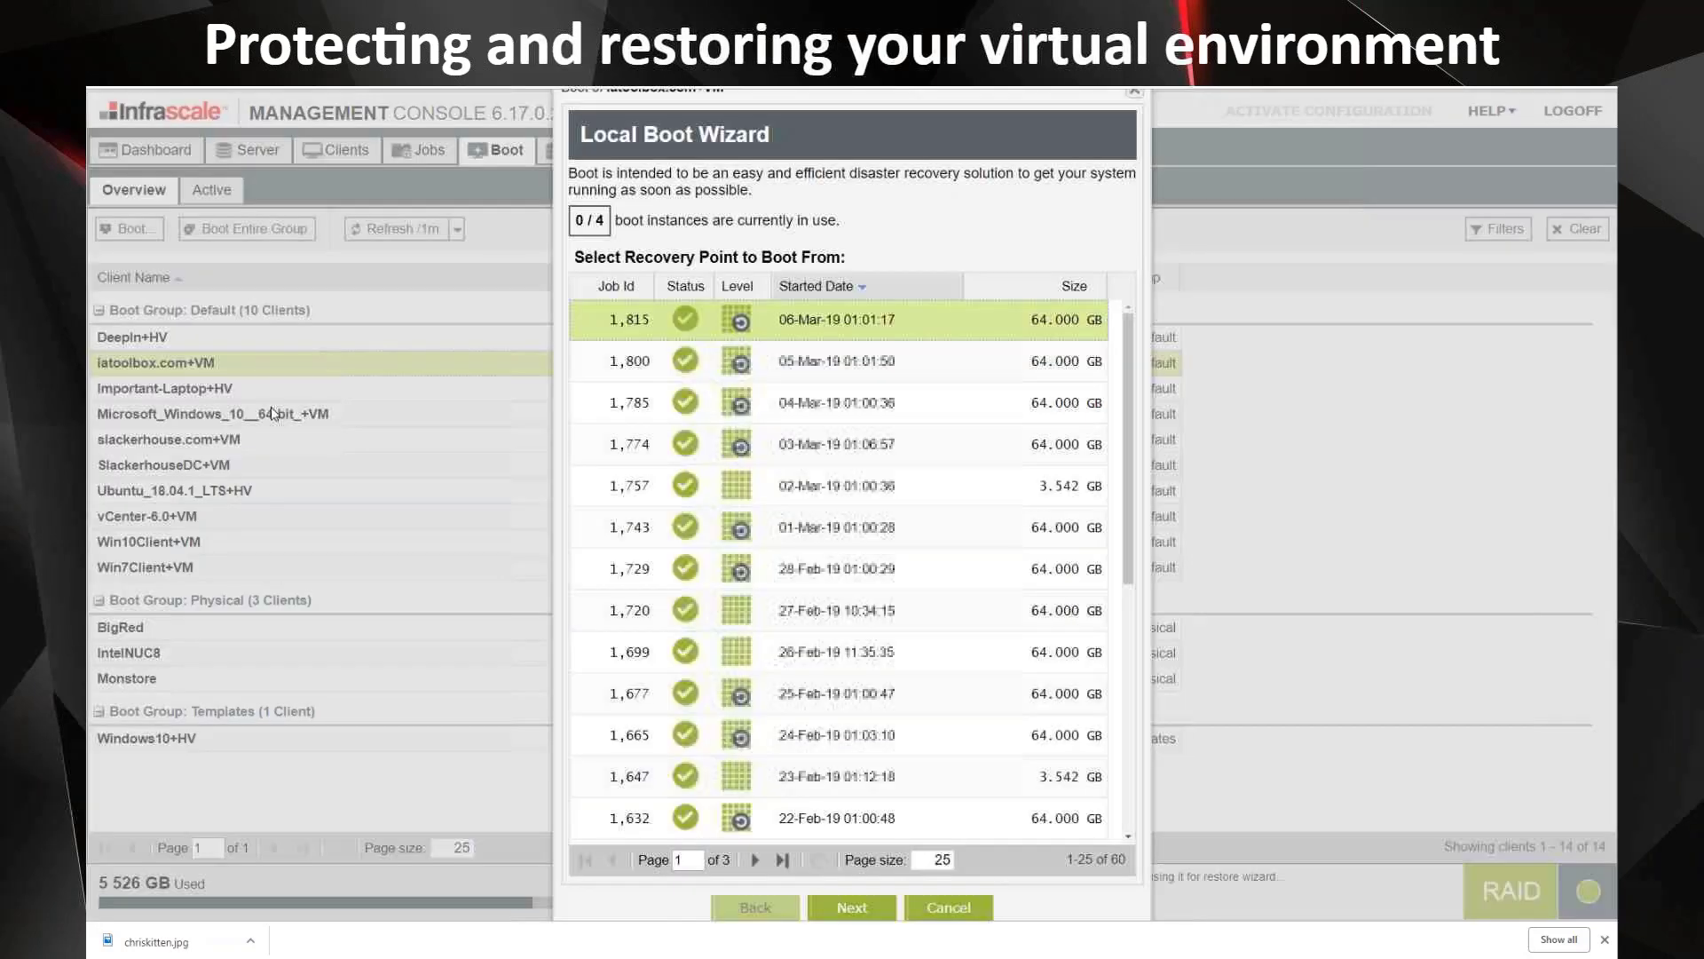
scroll(870, 431, down, 6)
scroll(870, 432, up, 6)
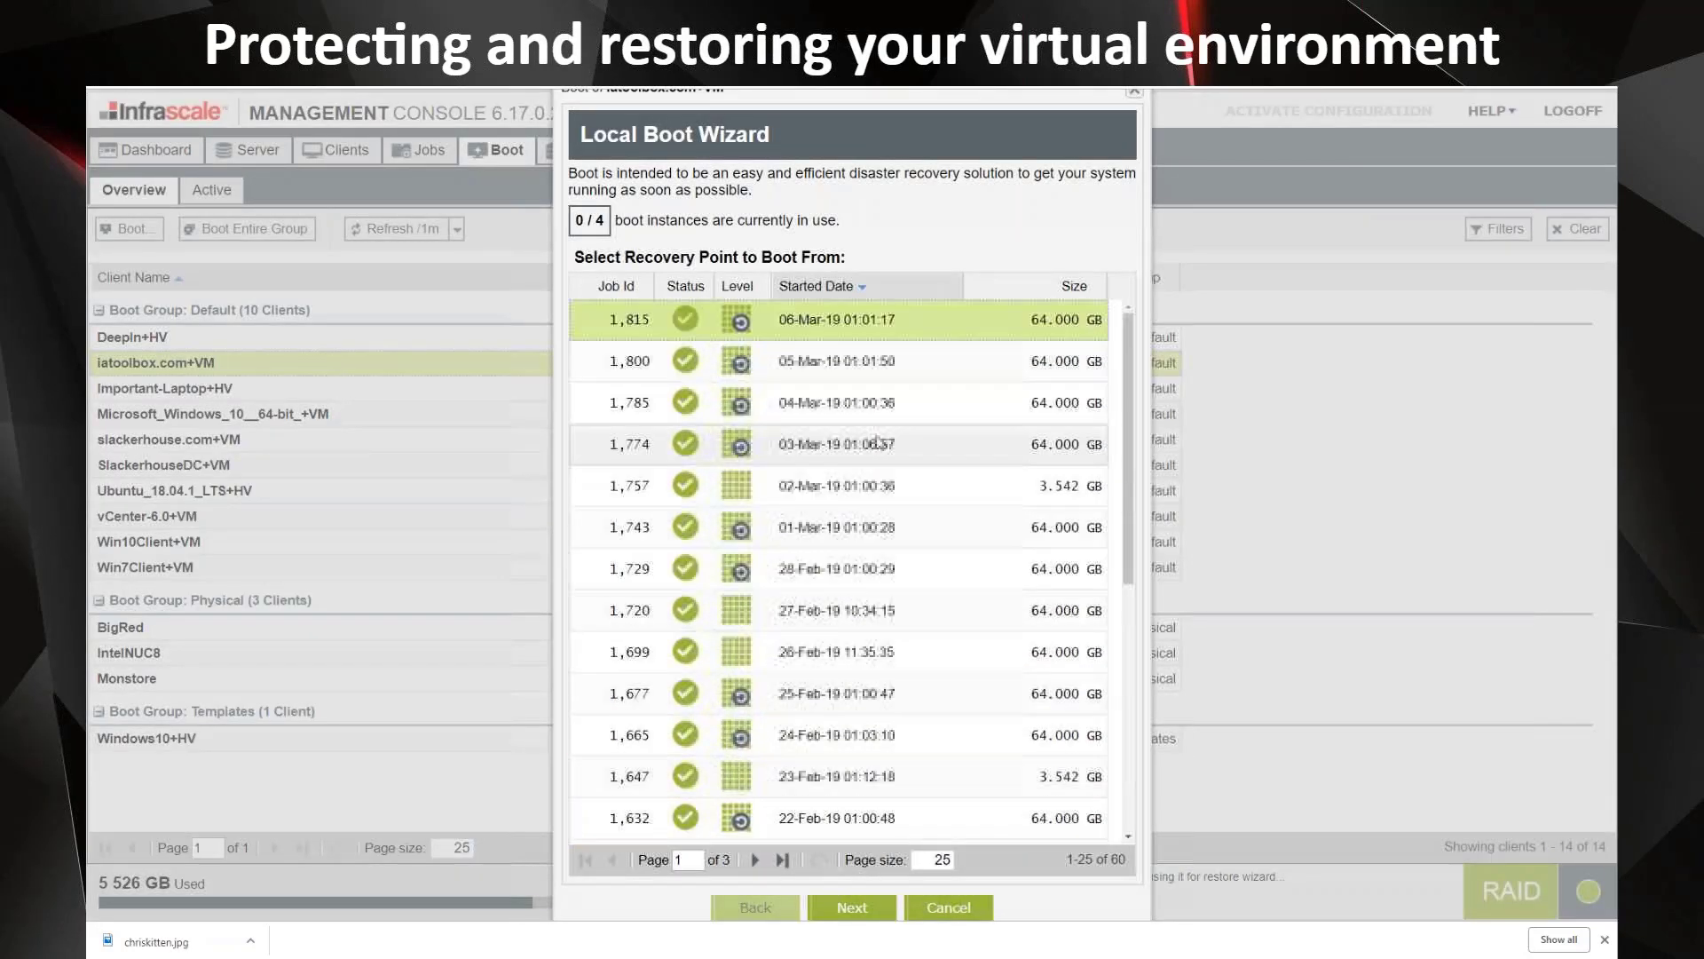
click(852, 907)
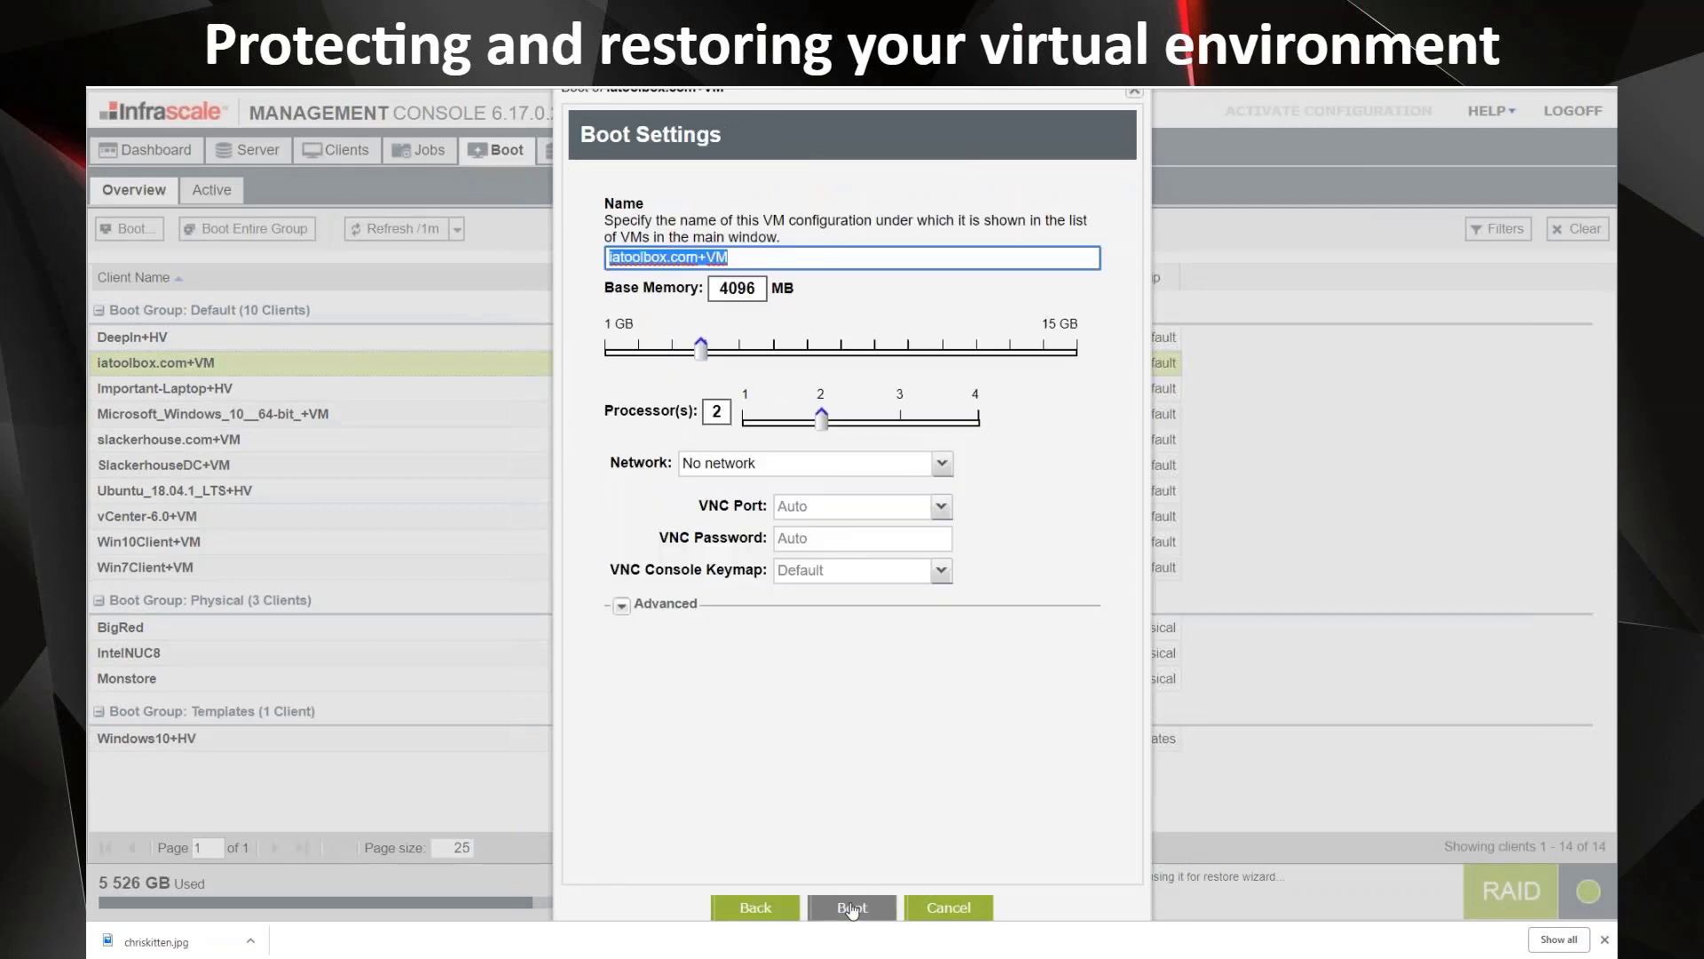
Step: Name the boot iatoolbox.com+VM-TMP, set base memory to 7168 MB with No network, and boot the virtual machine
drag(700, 354, 788, 362)
click(786, 256)
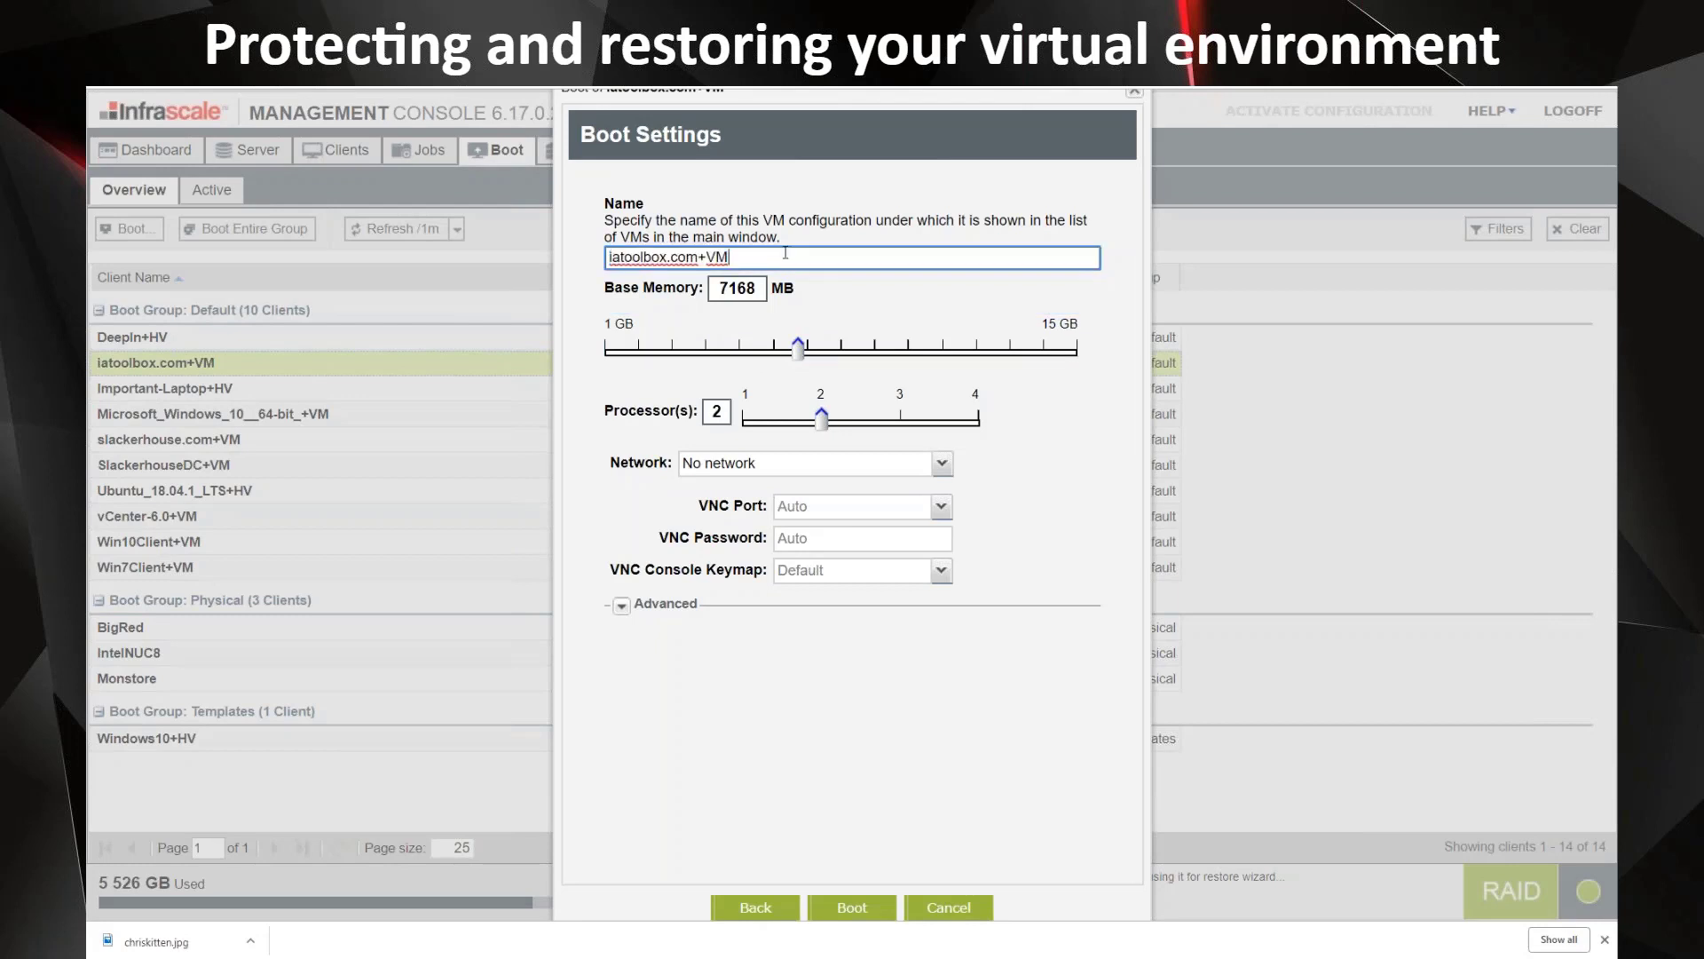
text(-TMP)
click(945, 468)
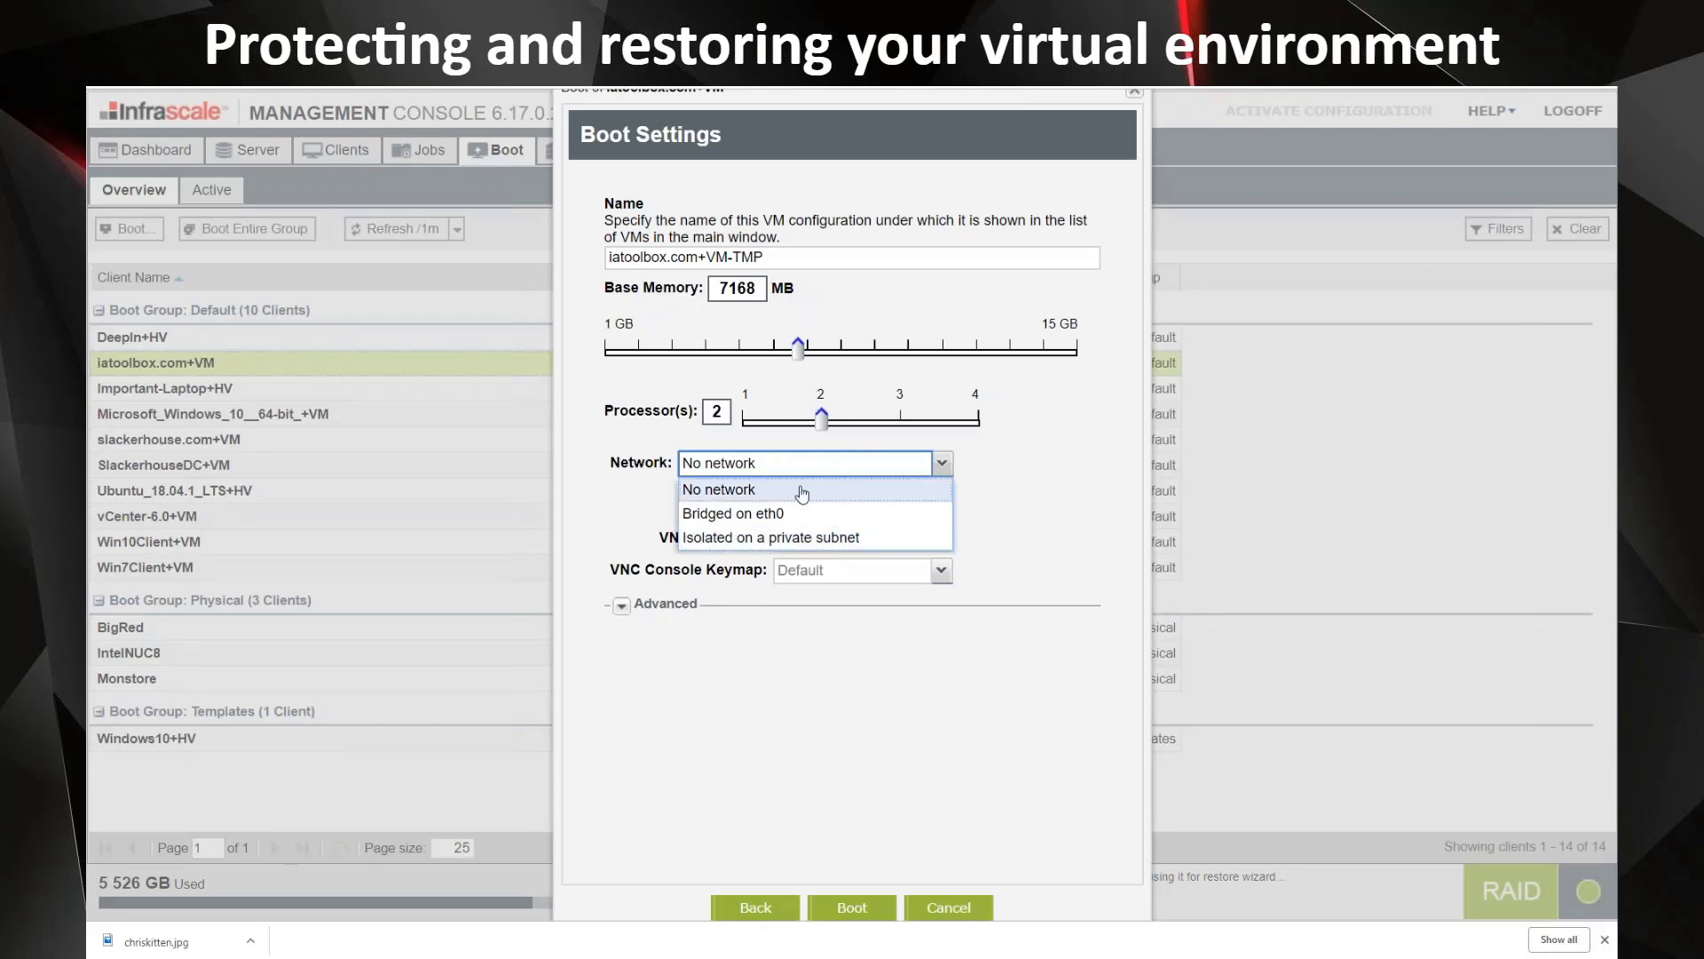
click(799, 489)
click(839, 904)
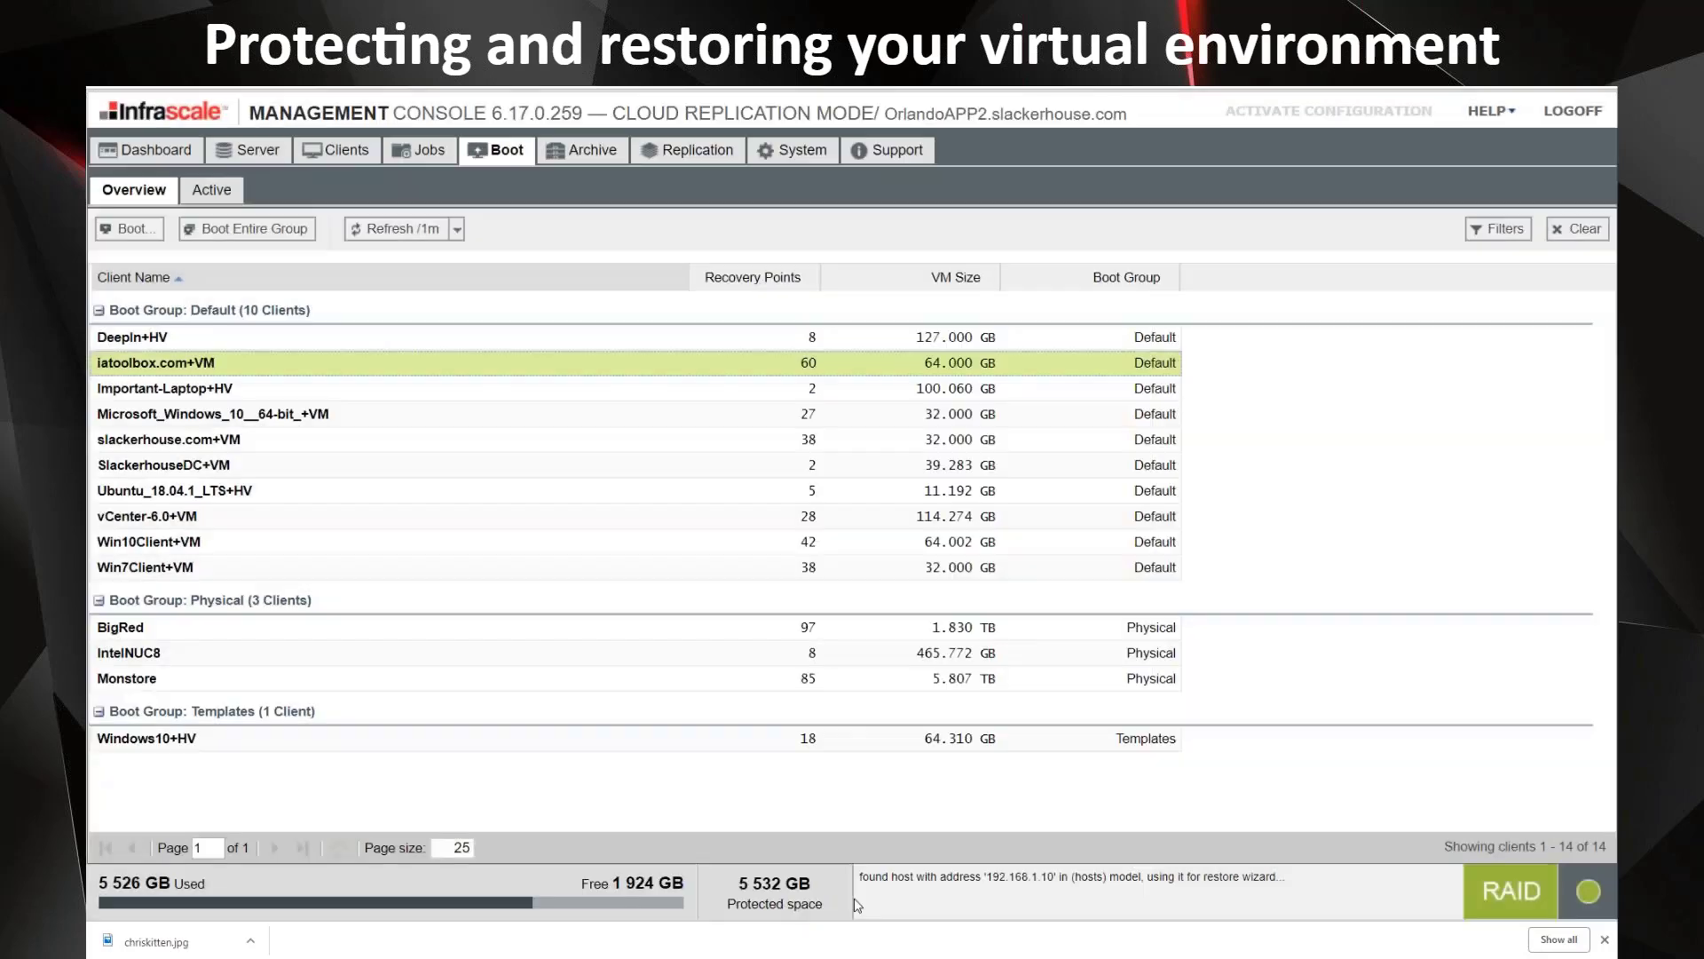
Step: Connect to the active iatoolbox.com+VM-TMP console with its copied VNC password and select the listed user on the guest's login screen
click(213, 191)
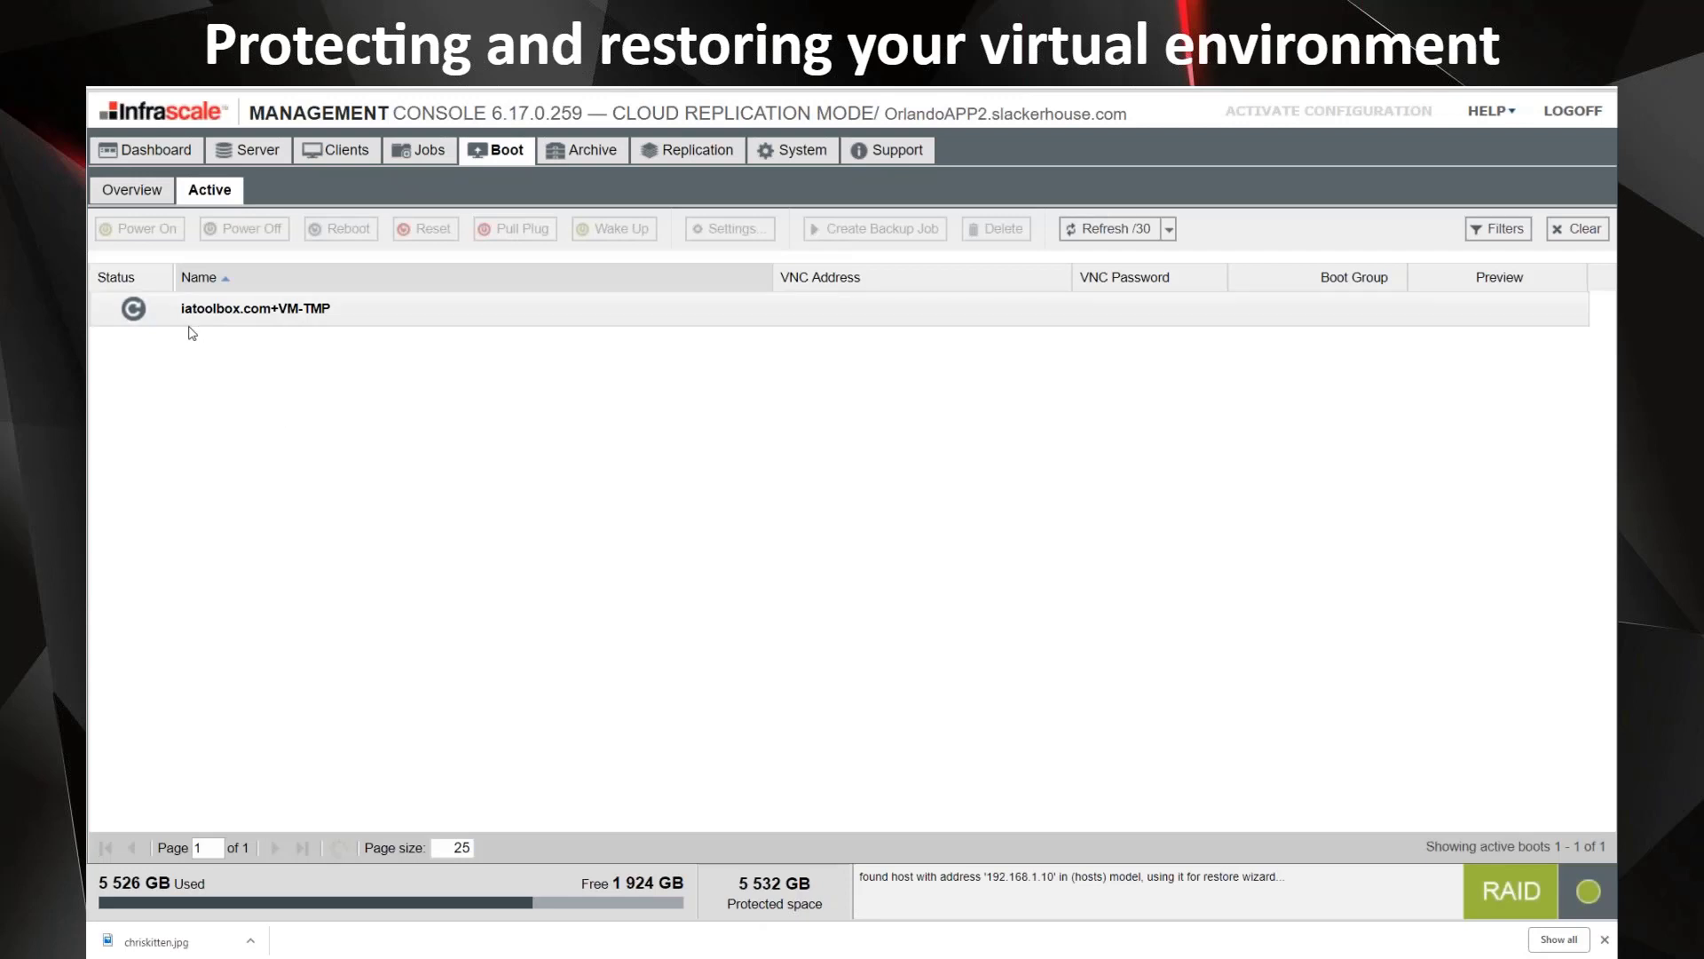
click(1112, 229)
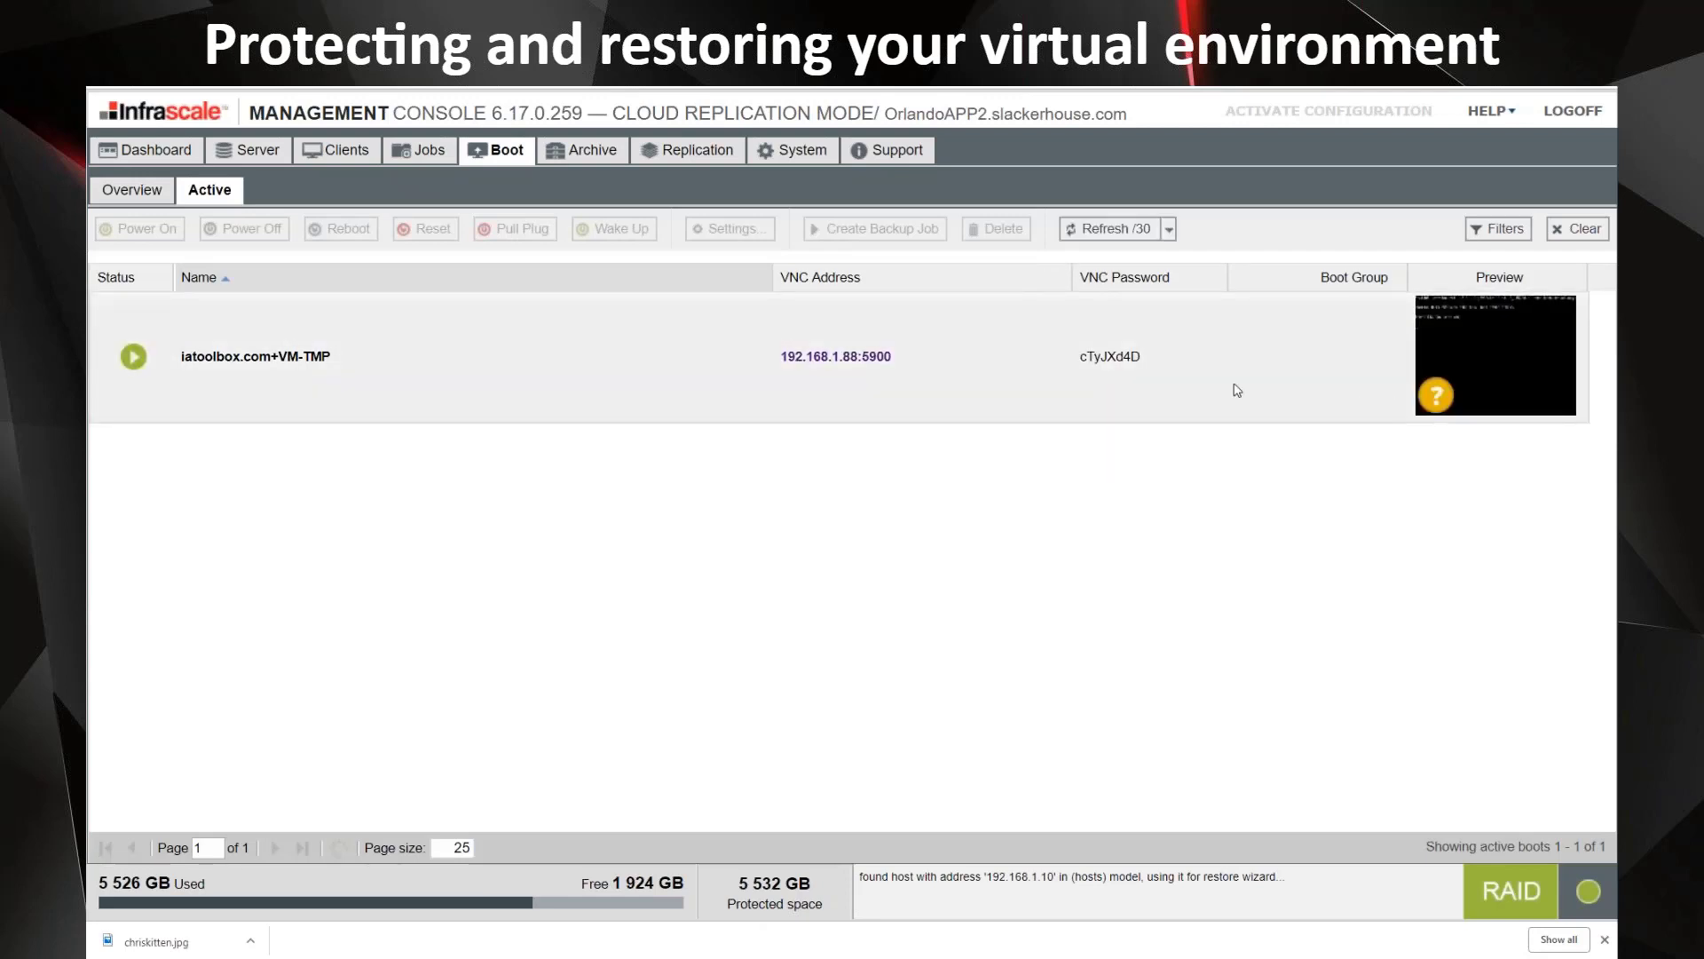
double_click(1110, 356)
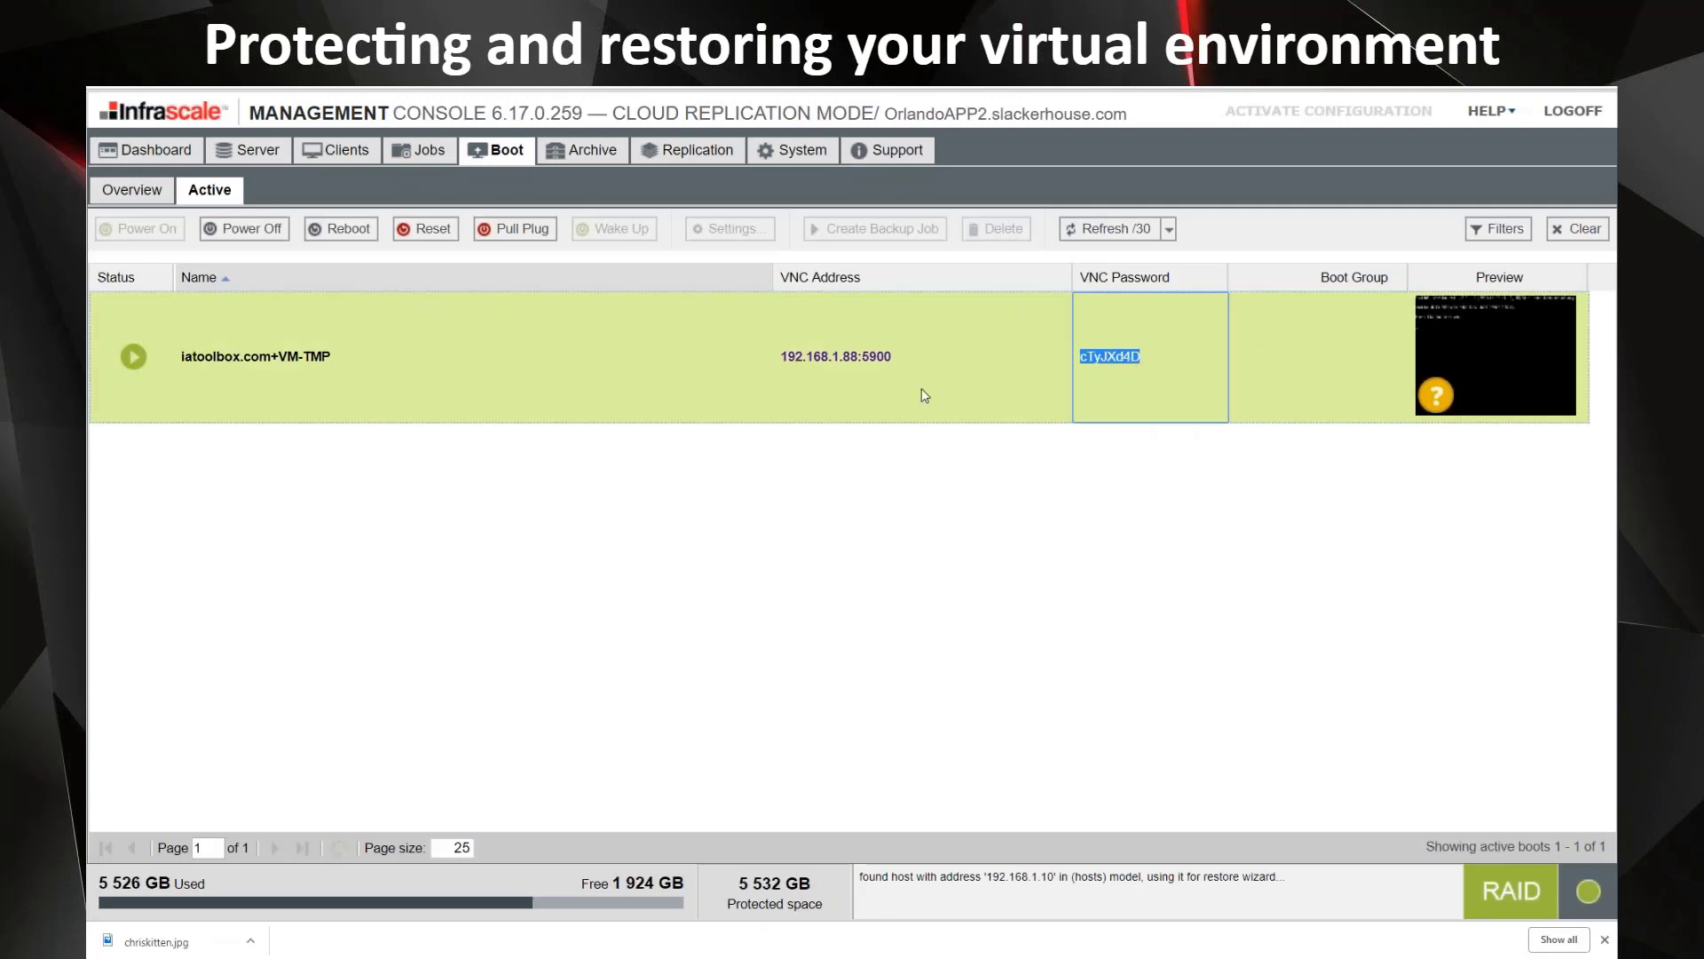
click(863, 361)
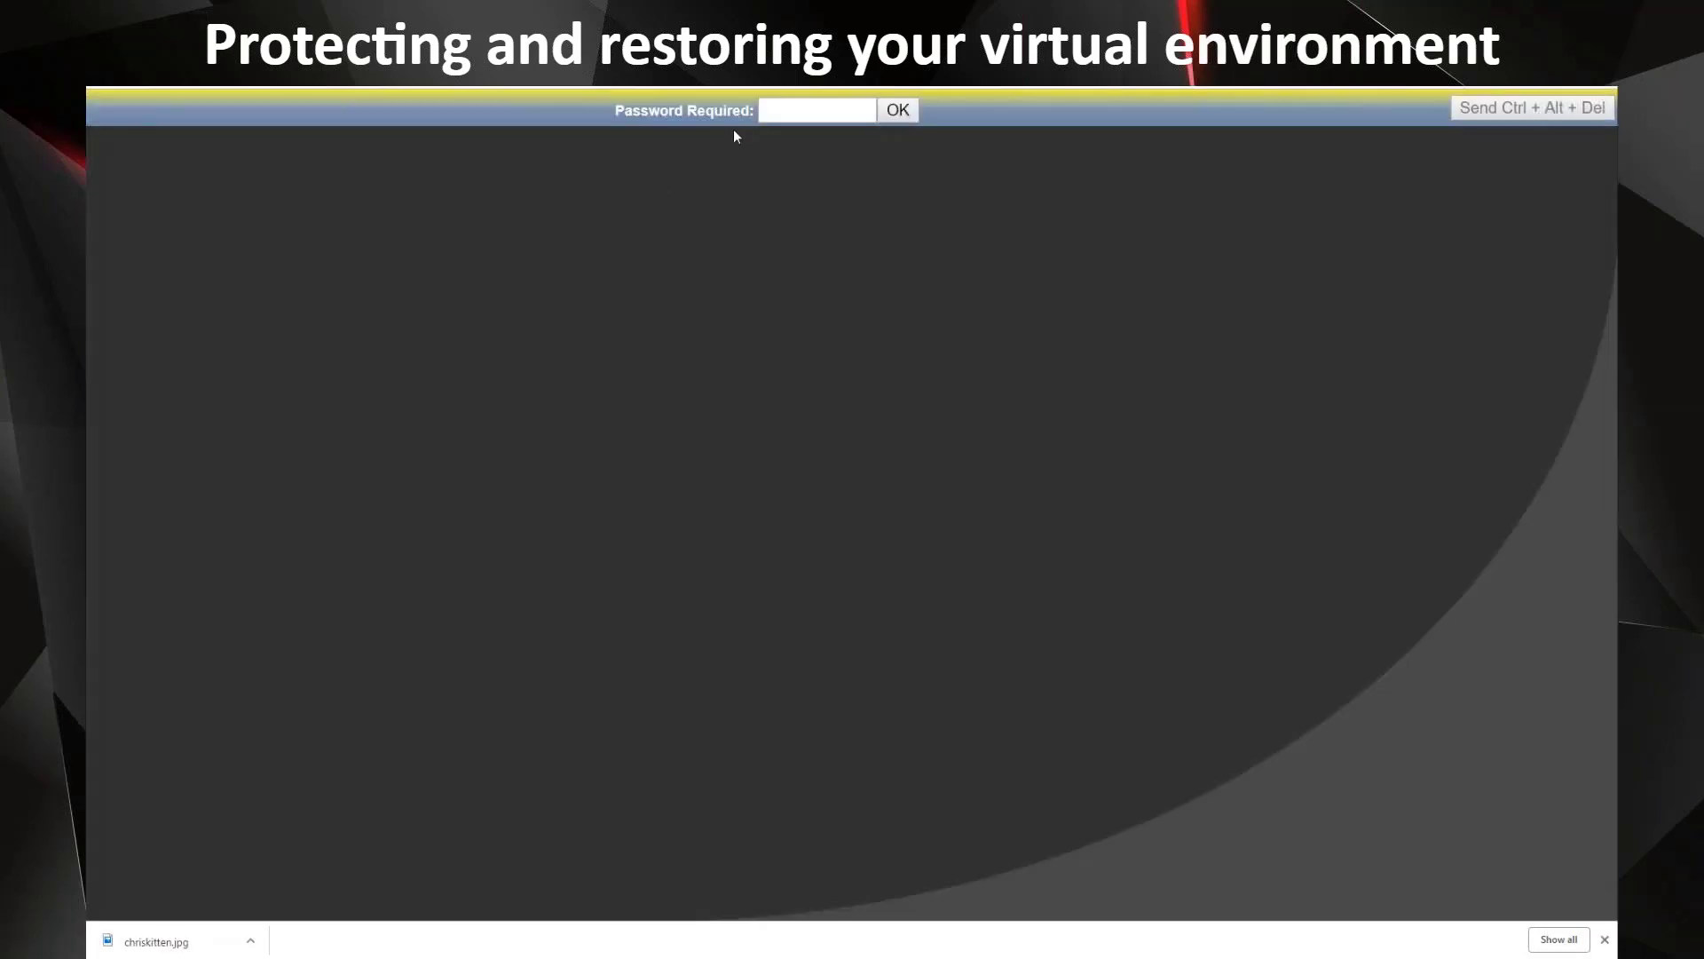
click(769, 110)
key(ctrl+v)
key(Return)
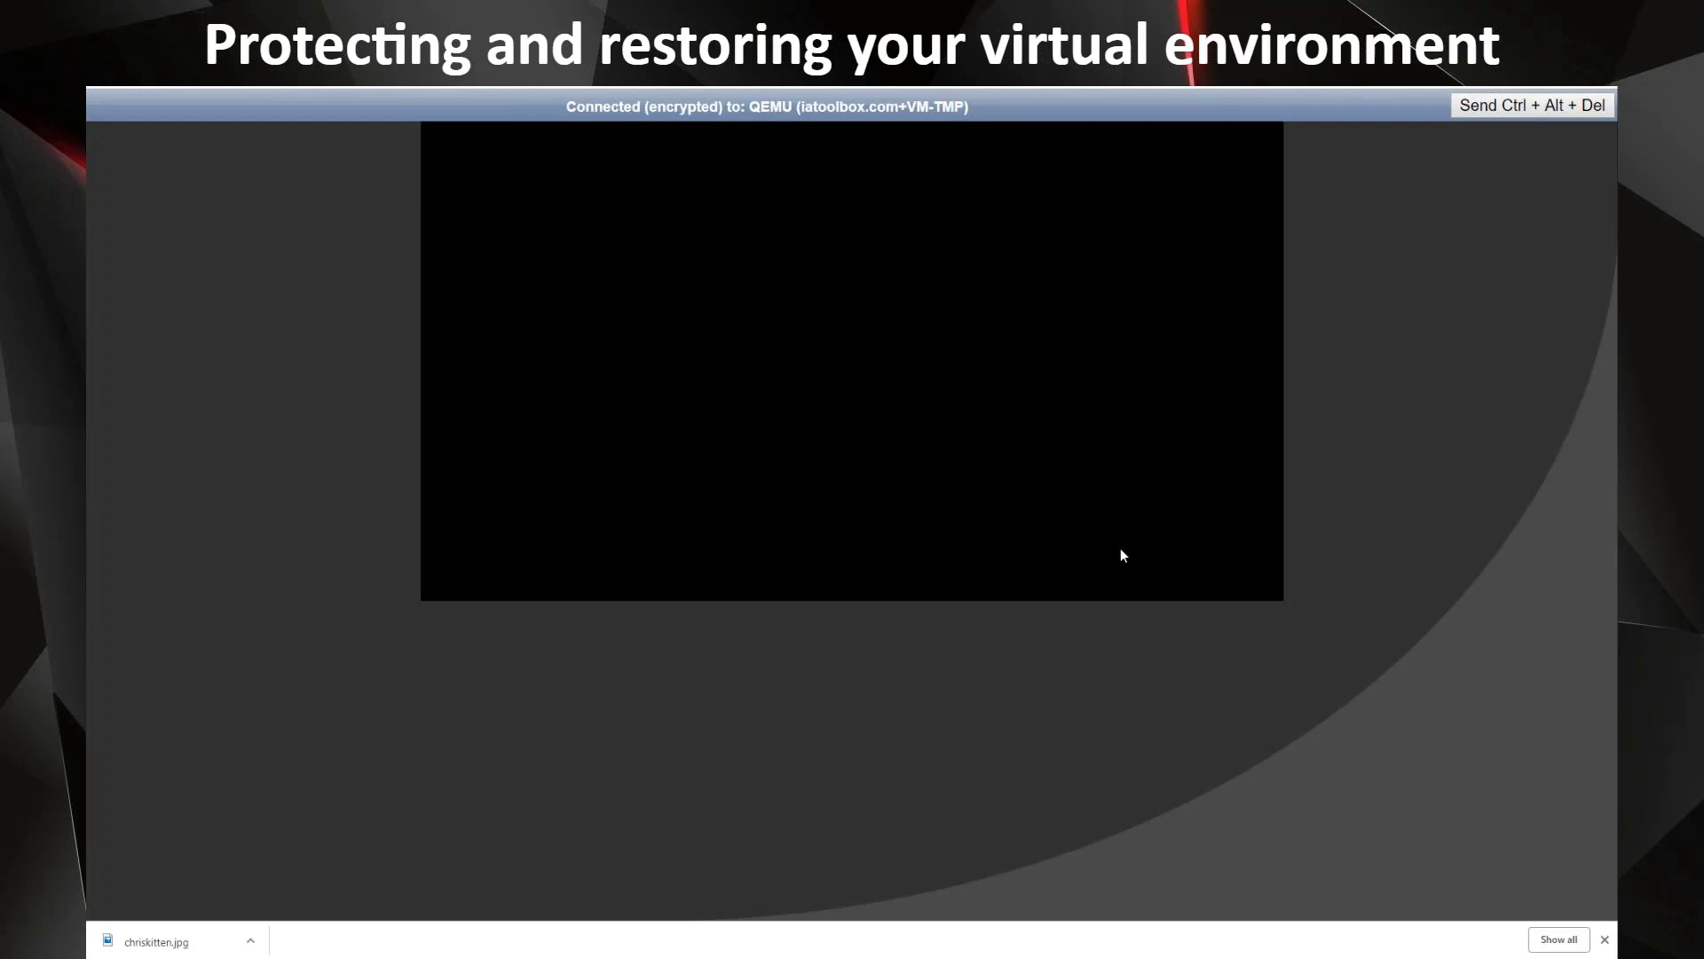
click(1605, 939)
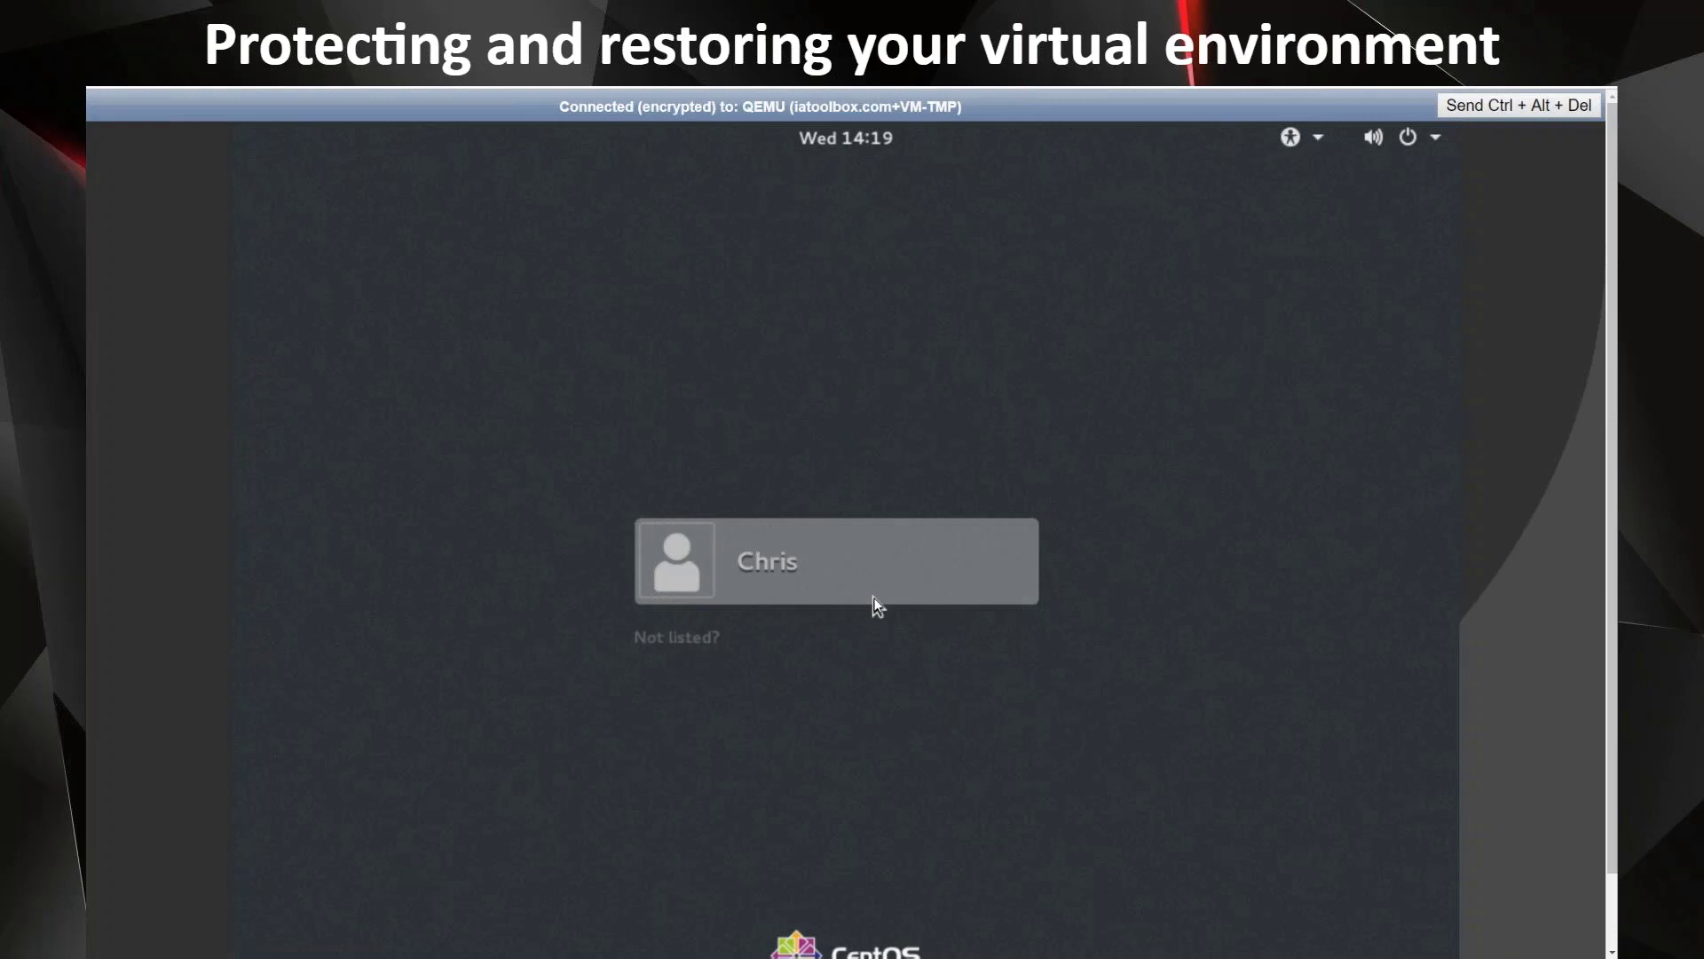
click(843, 559)
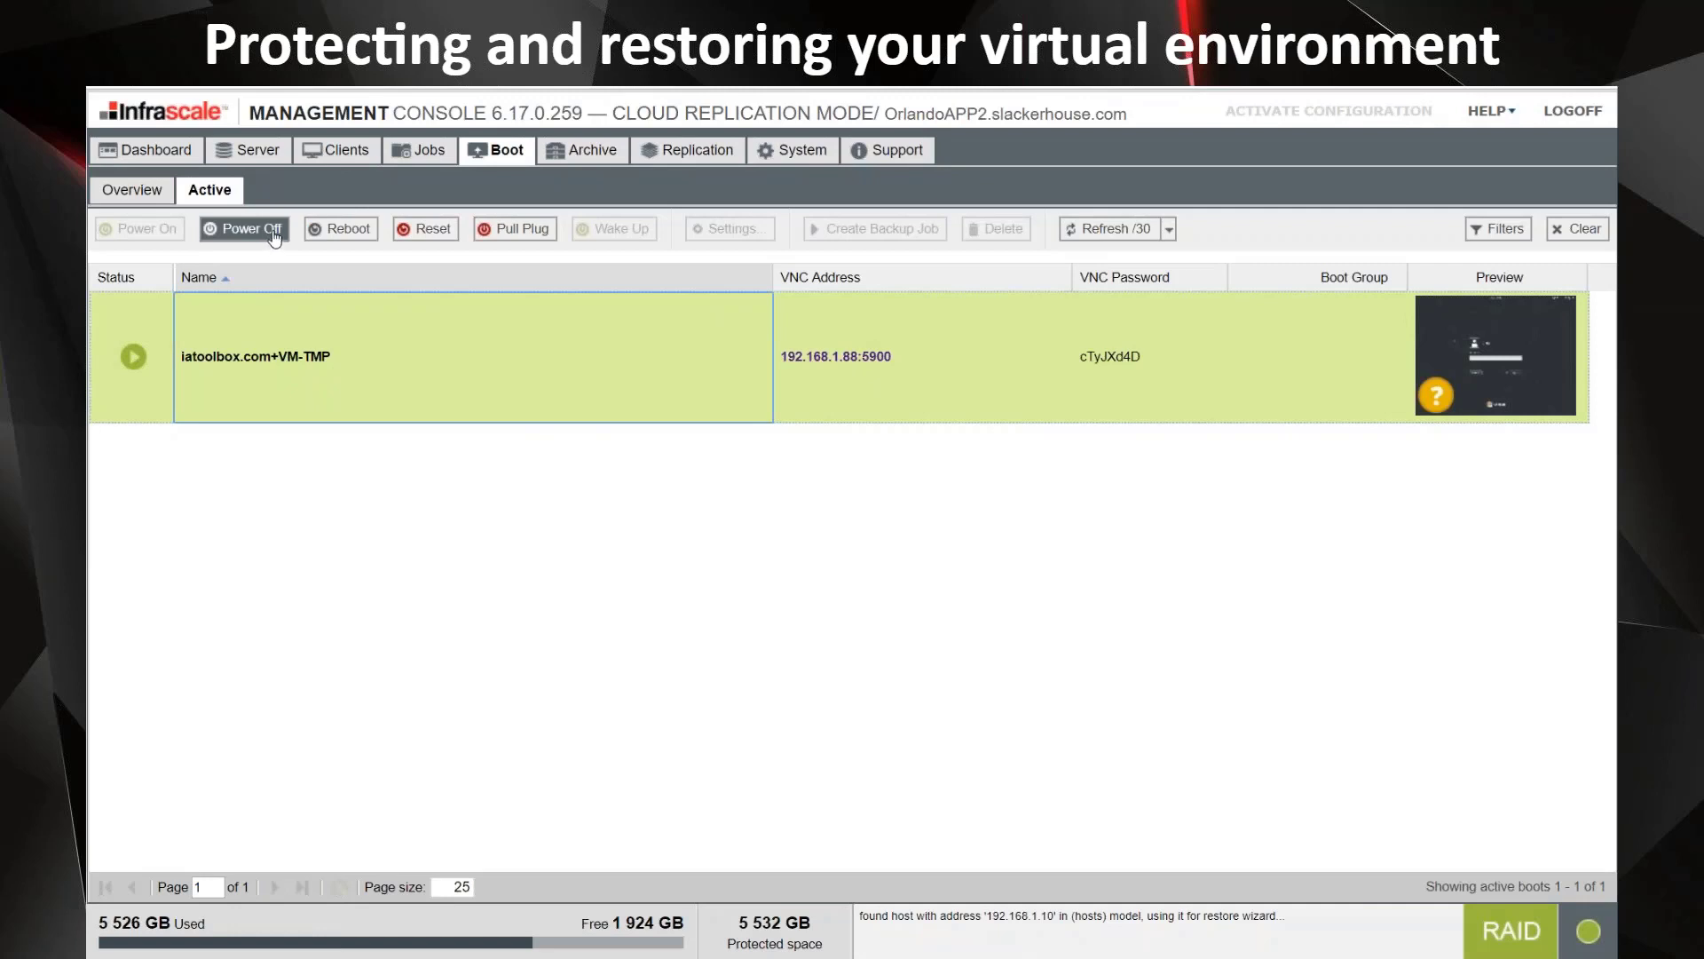
Step: Pull the plug on the running iatoolbox.com+VM-TMP boot and create a backup job from it
click(522, 231)
click(797, 583)
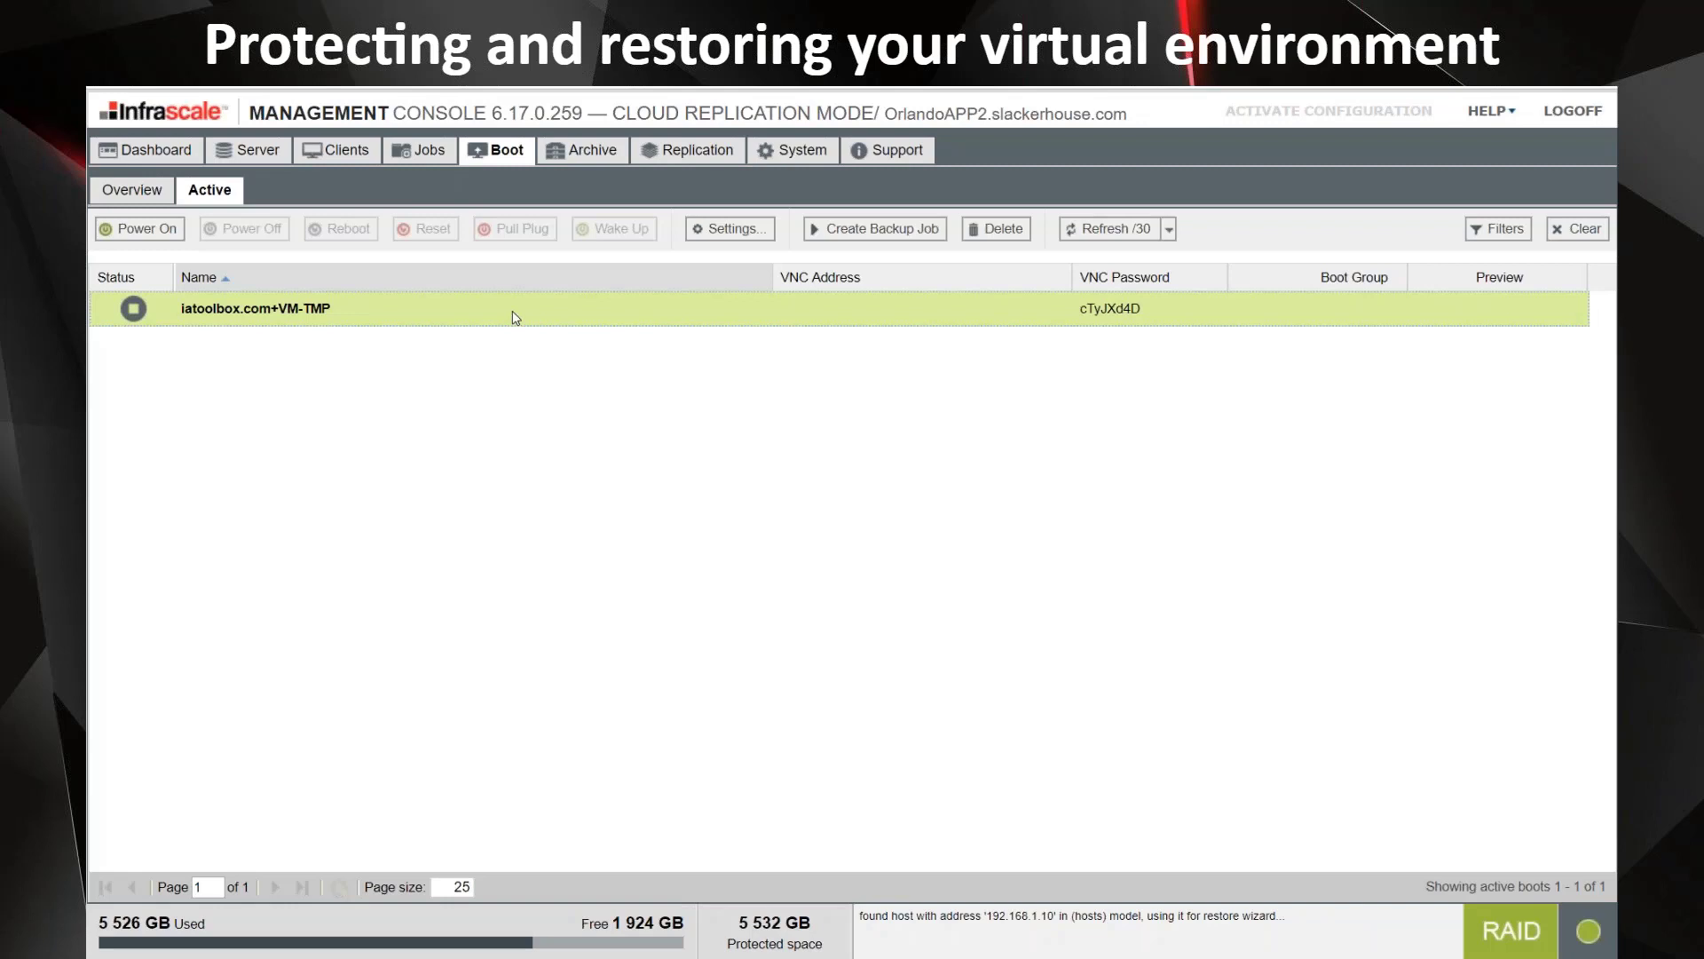
click(875, 228)
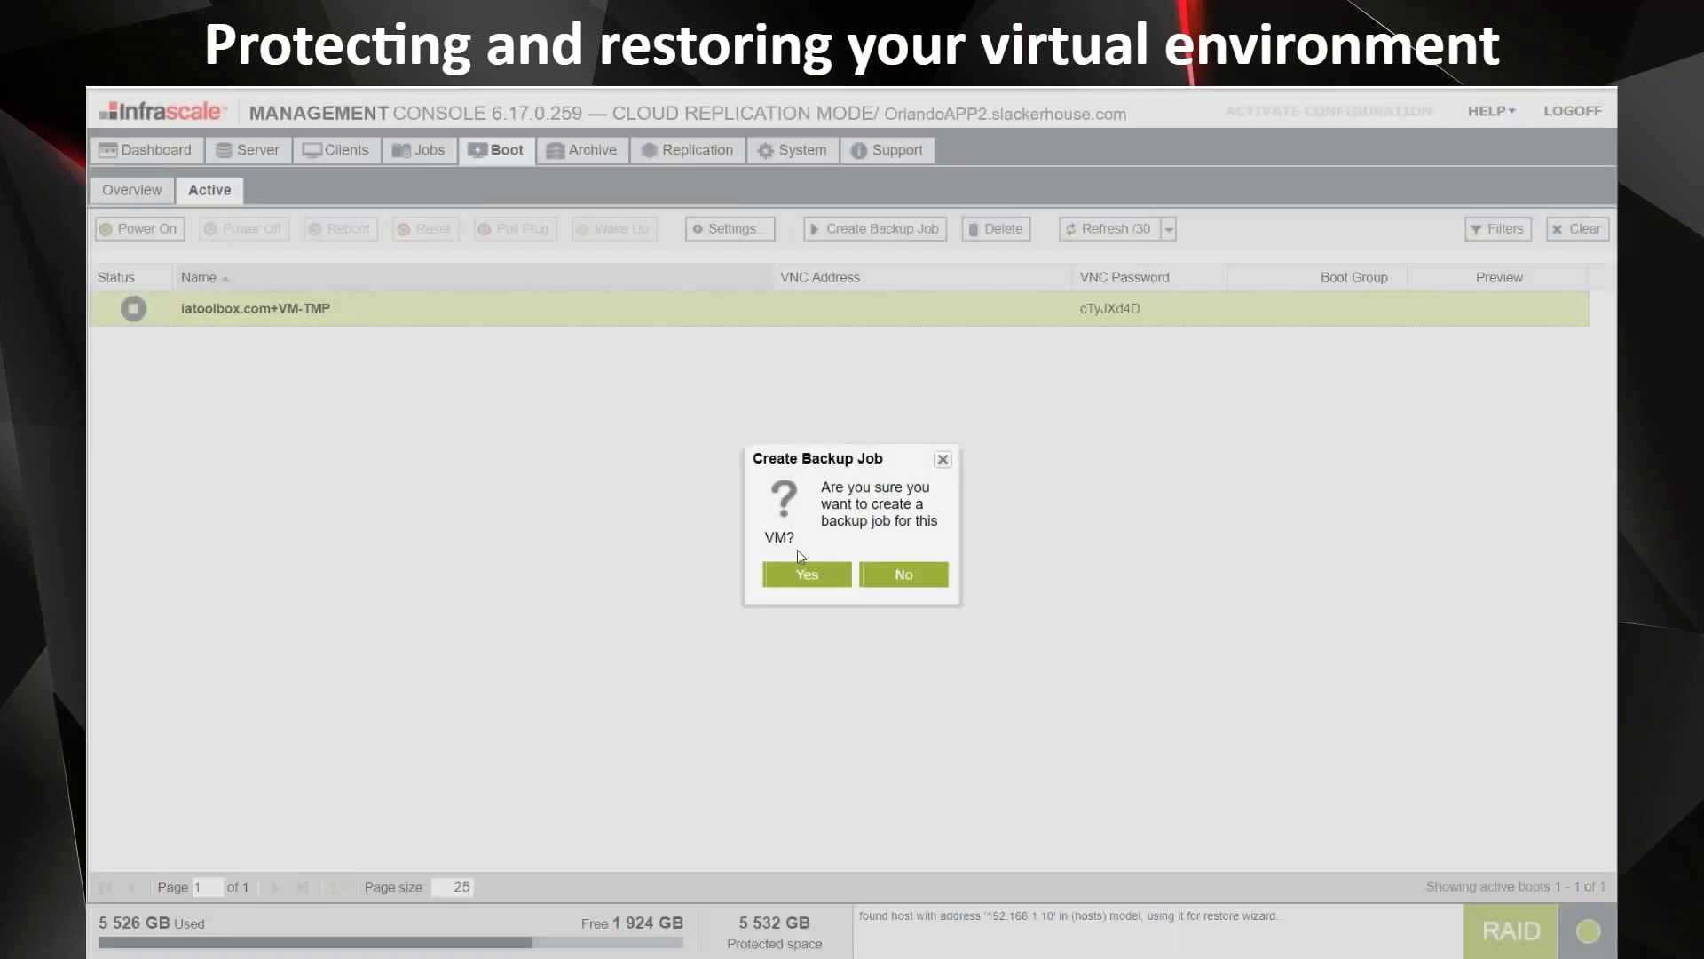
click(805, 574)
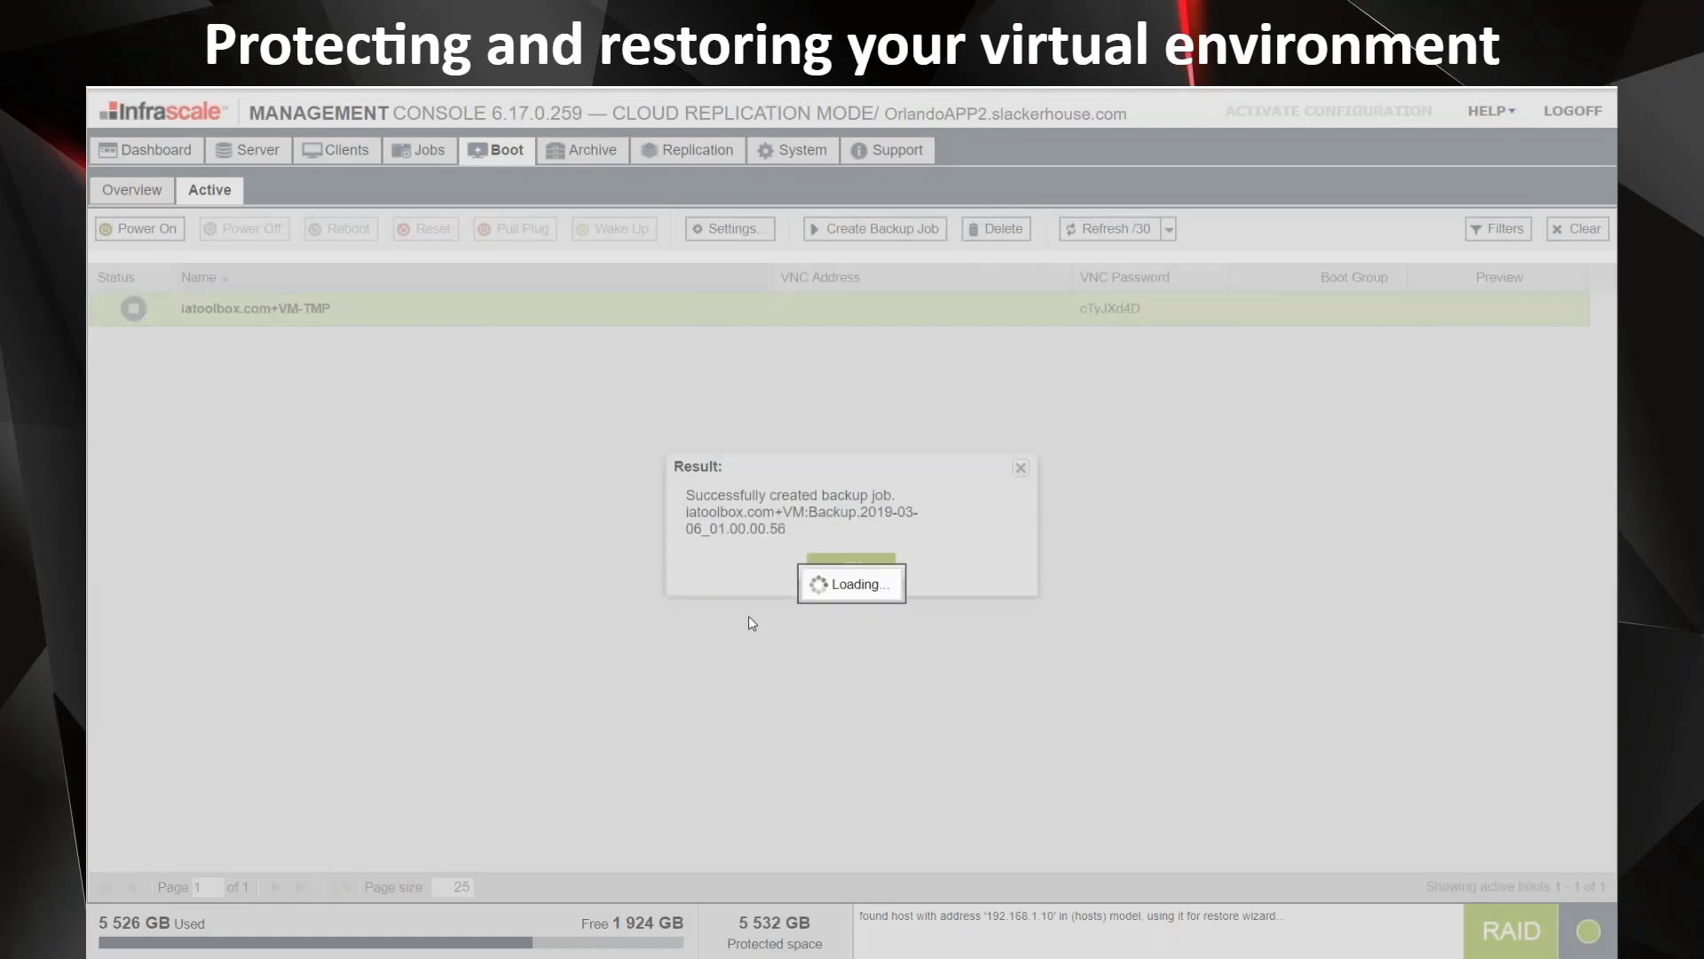
click(834, 565)
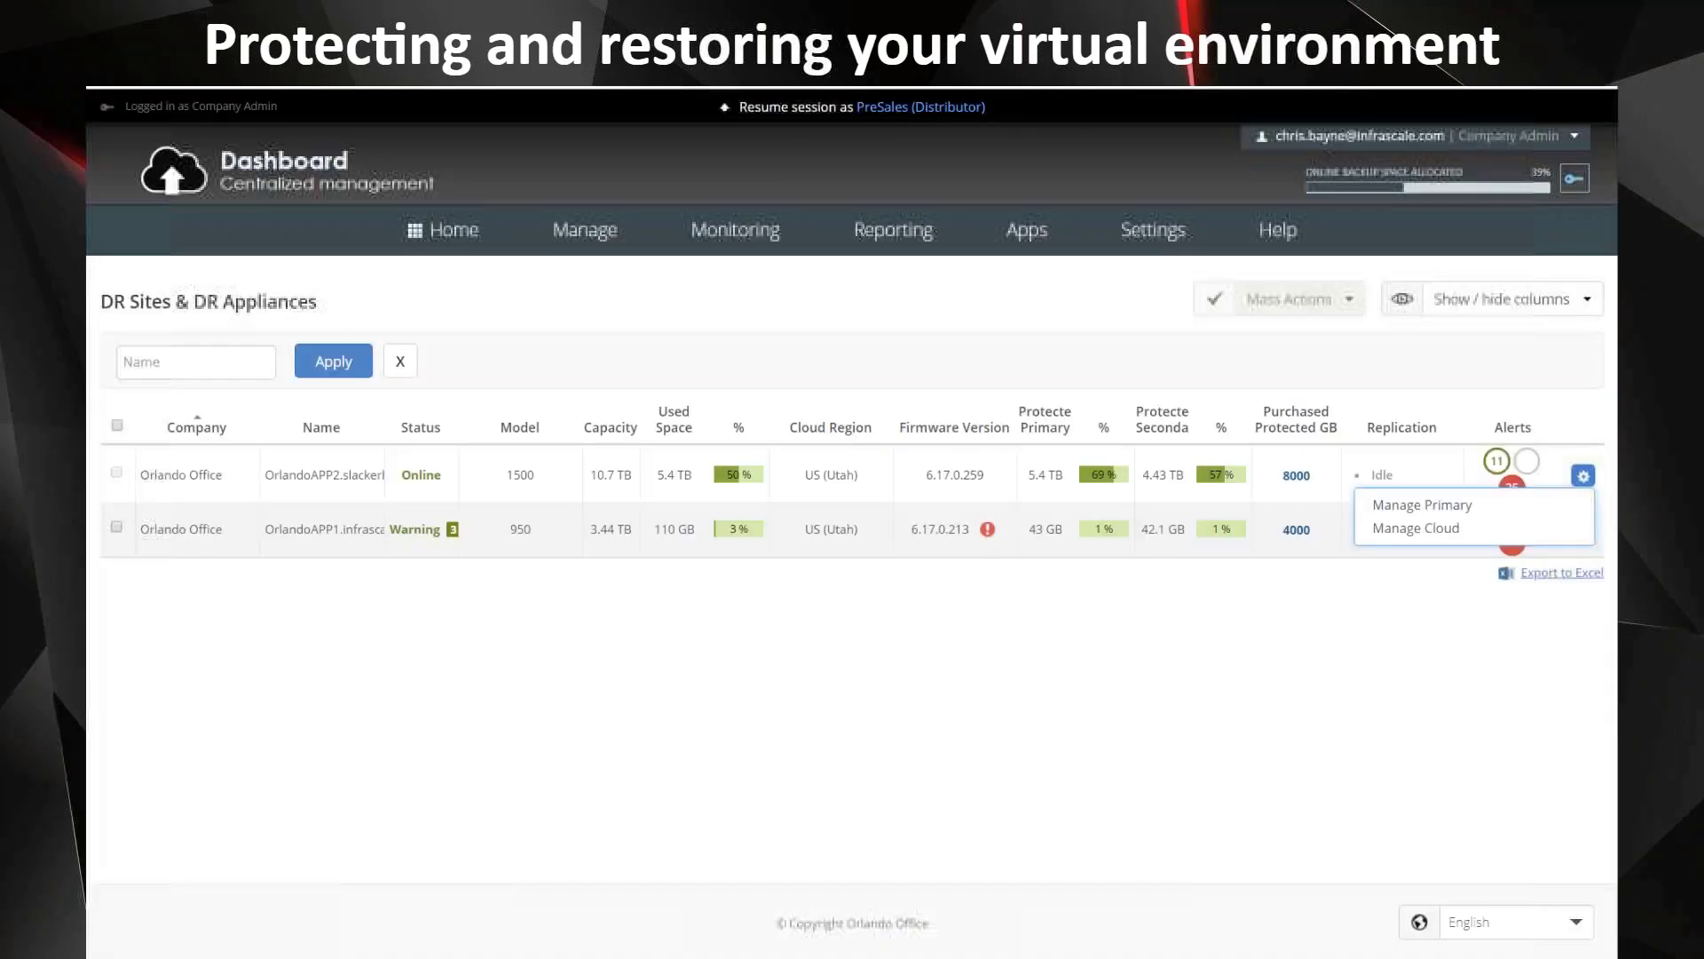
Step: Switch to the centralized management Dashboard and open cloud management for the OrlandoAPP2 appliance
click(816, 716)
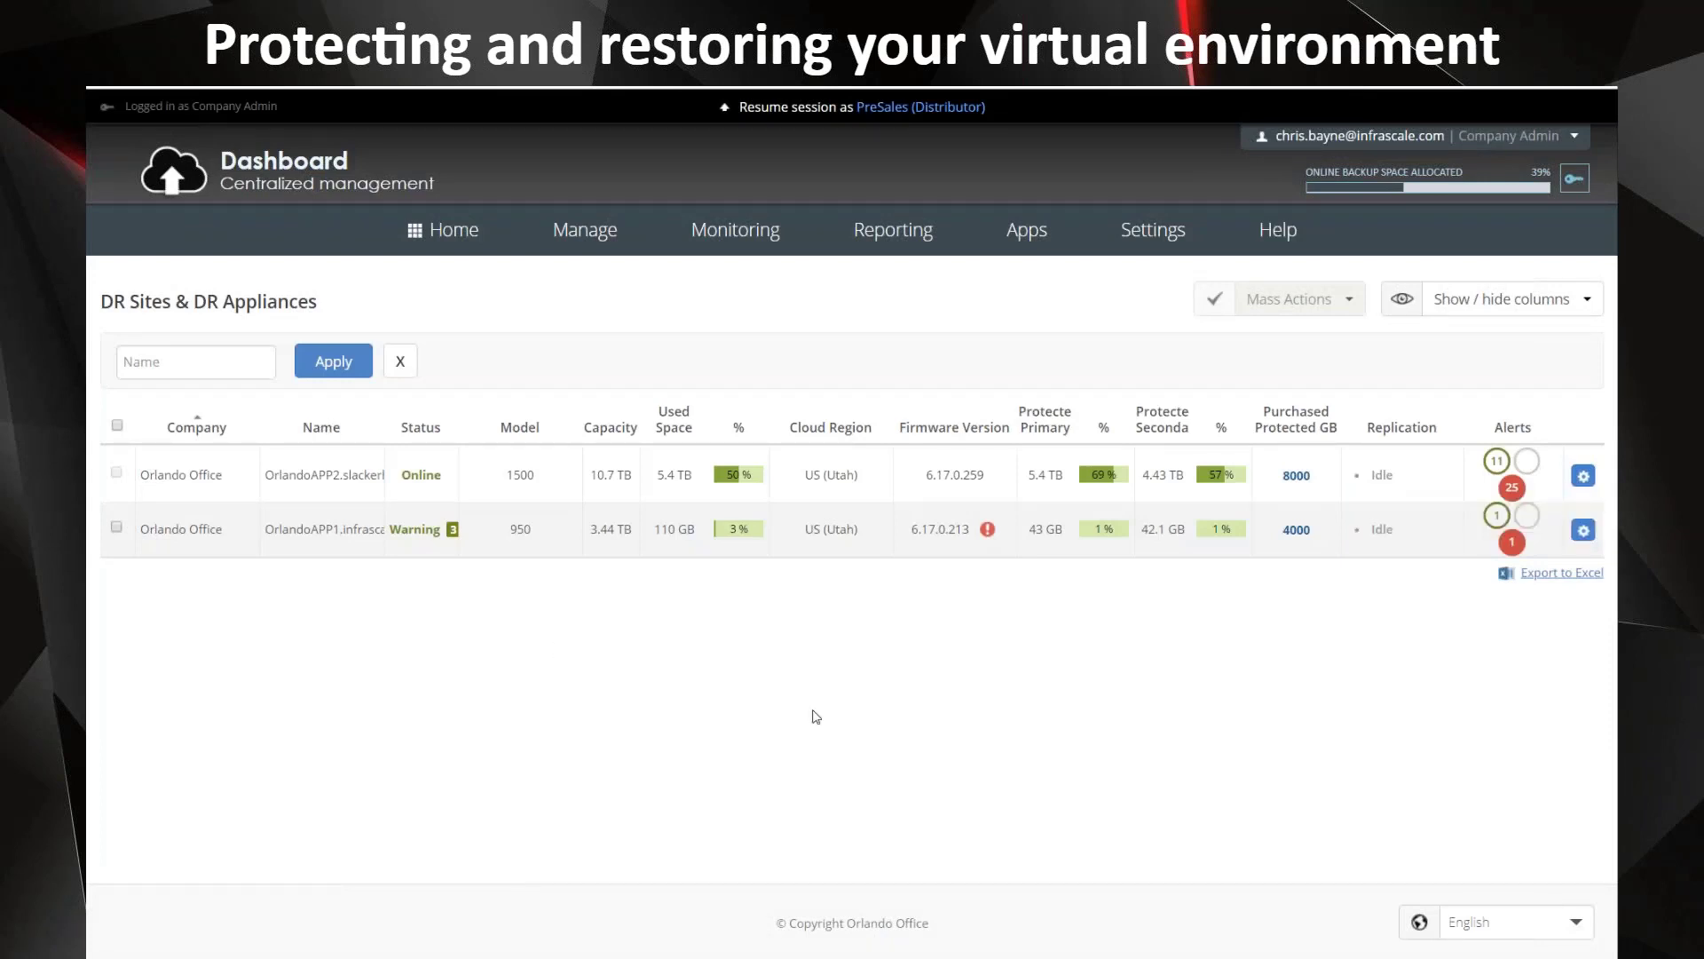
click(1582, 477)
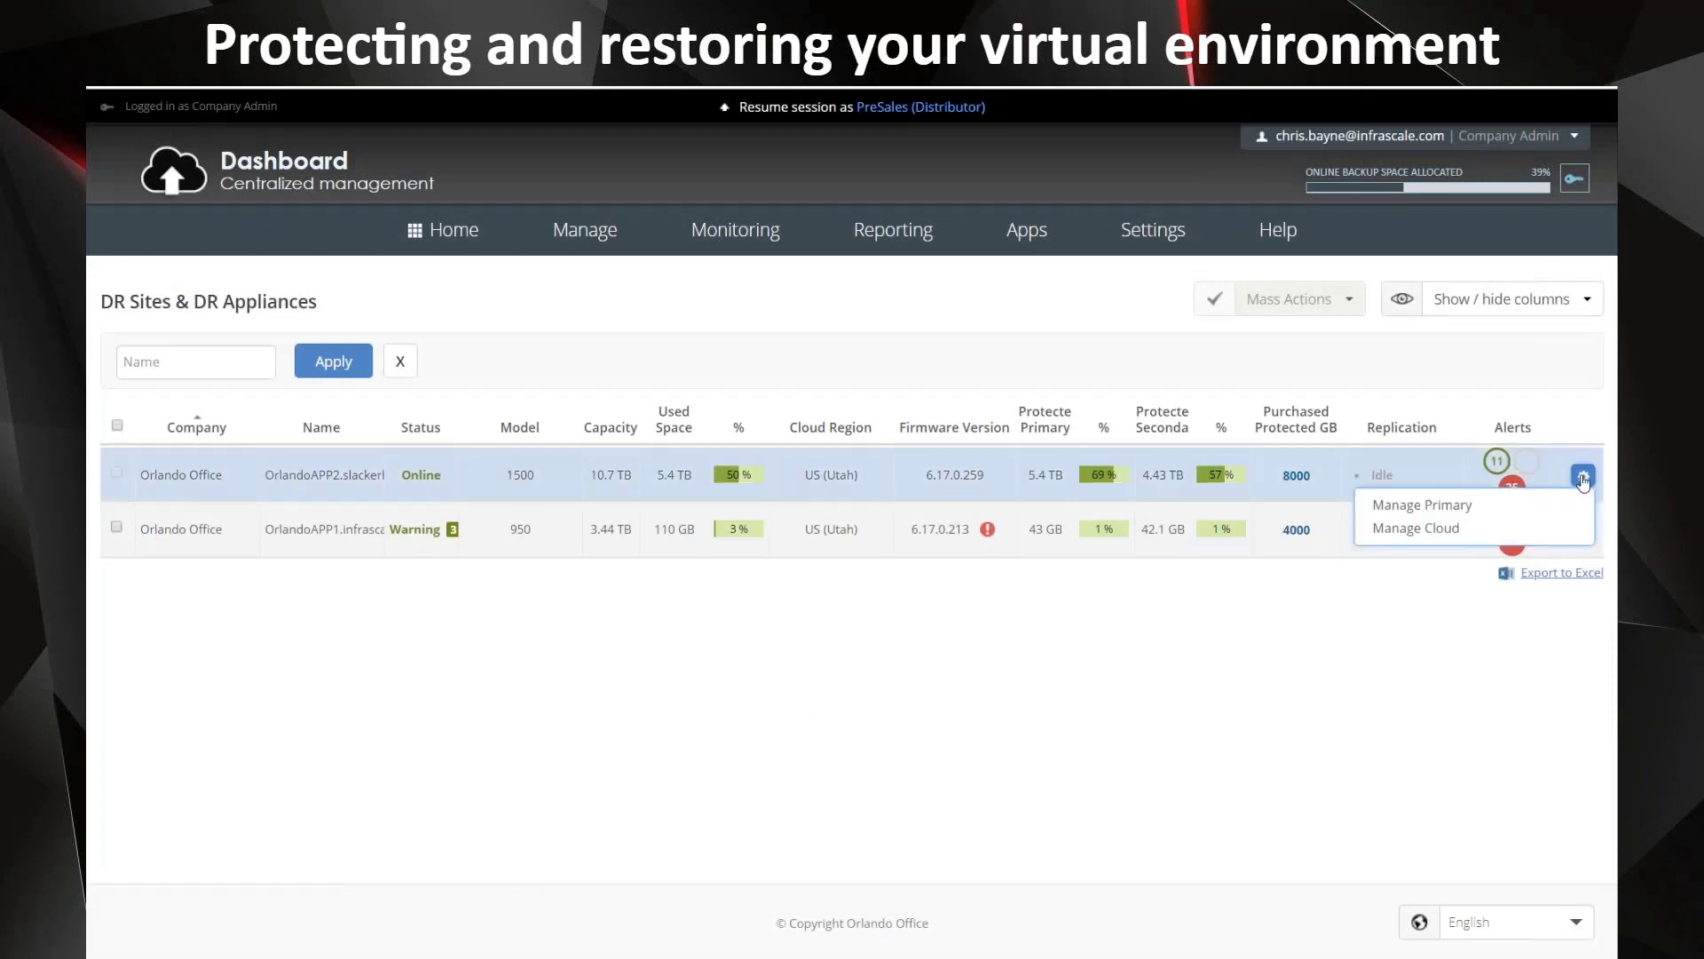
click(1439, 530)
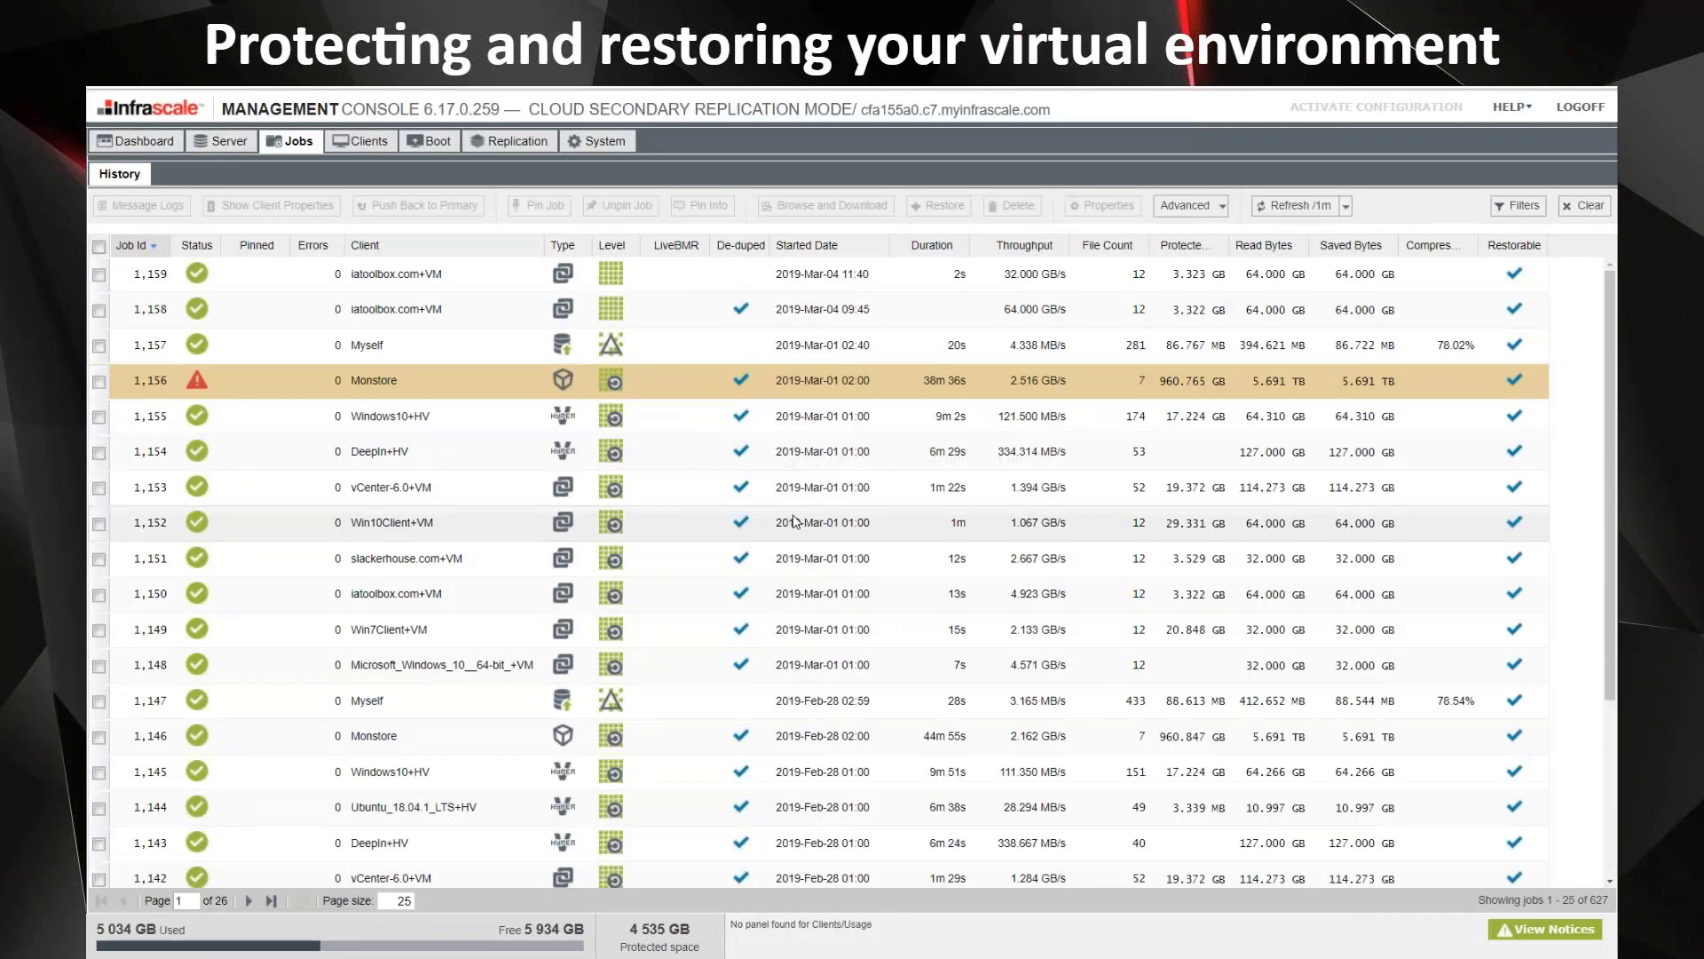
Step: In the cloud appliance's boot orchestration plan, add a group below Web Servers containing Win7Client+VM and Win10Client+VM
click(436, 144)
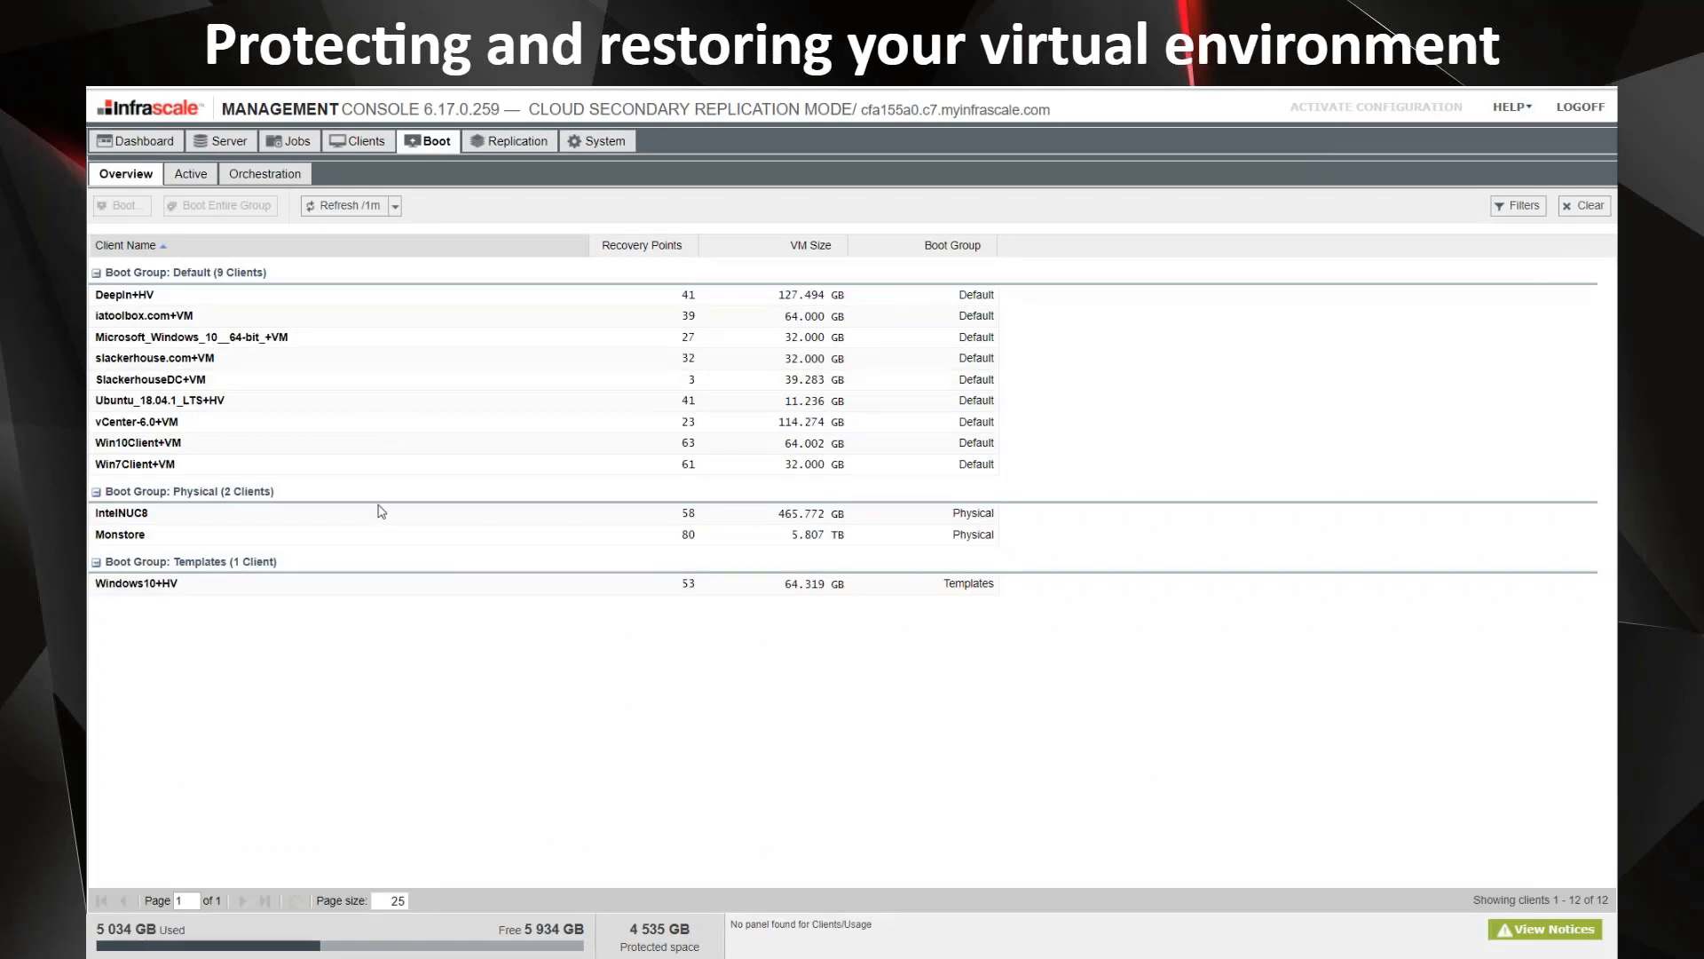
click(250, 182)
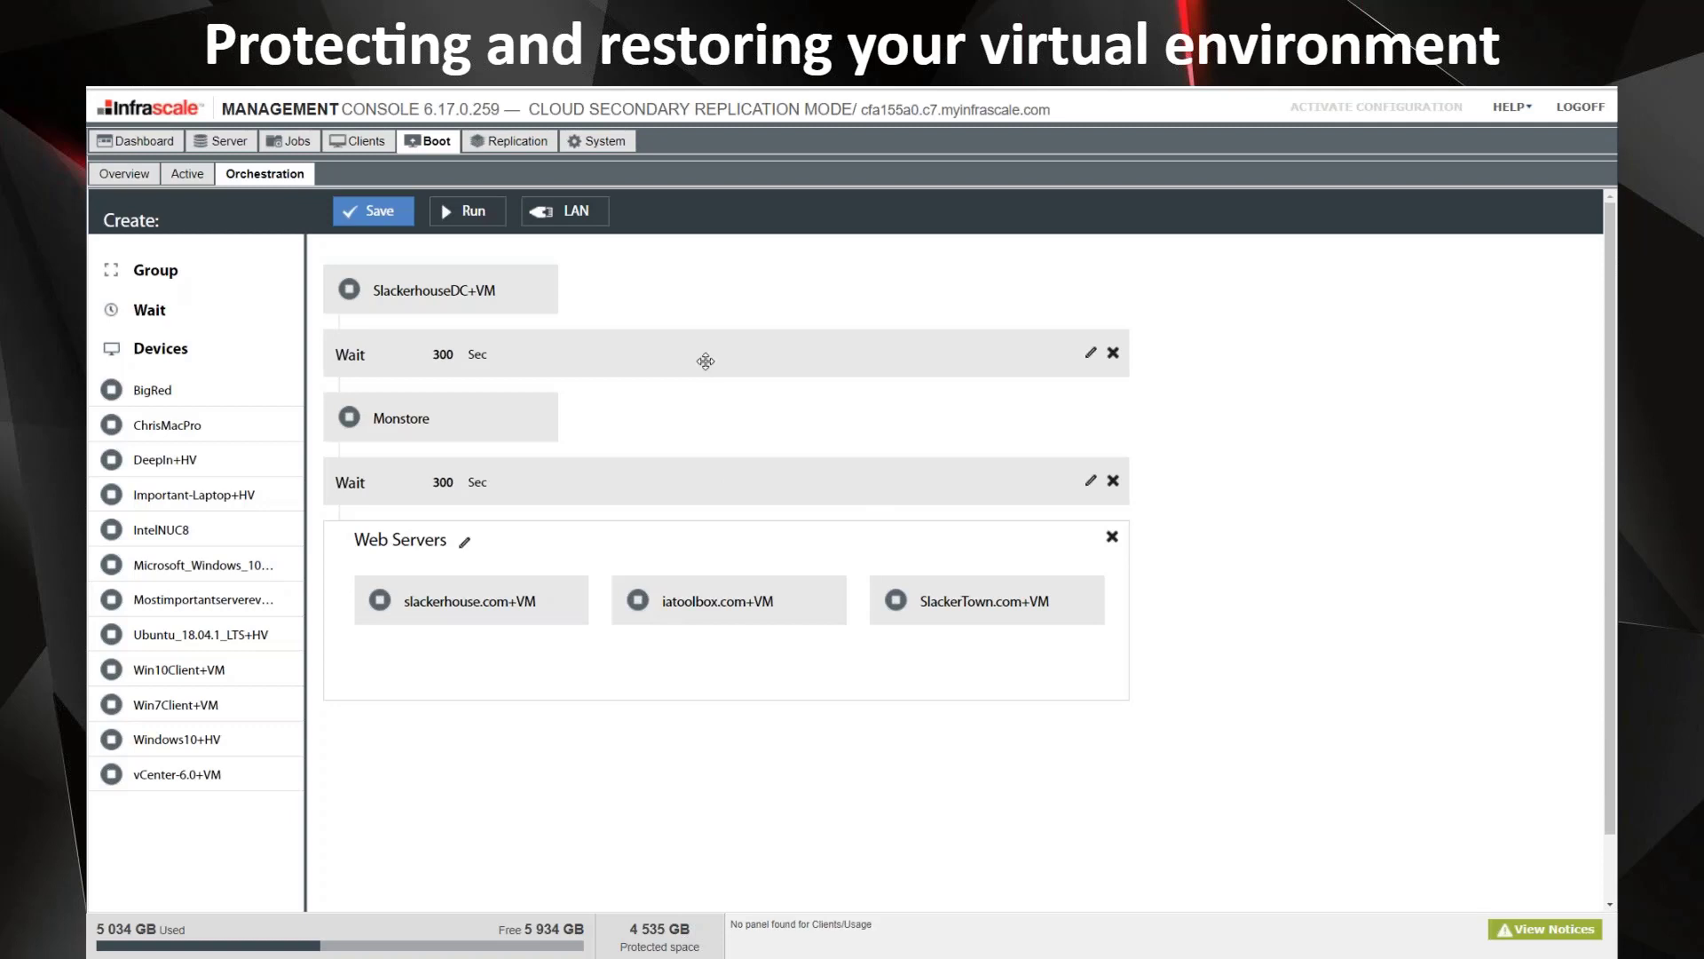
mouse_move(450, 297)
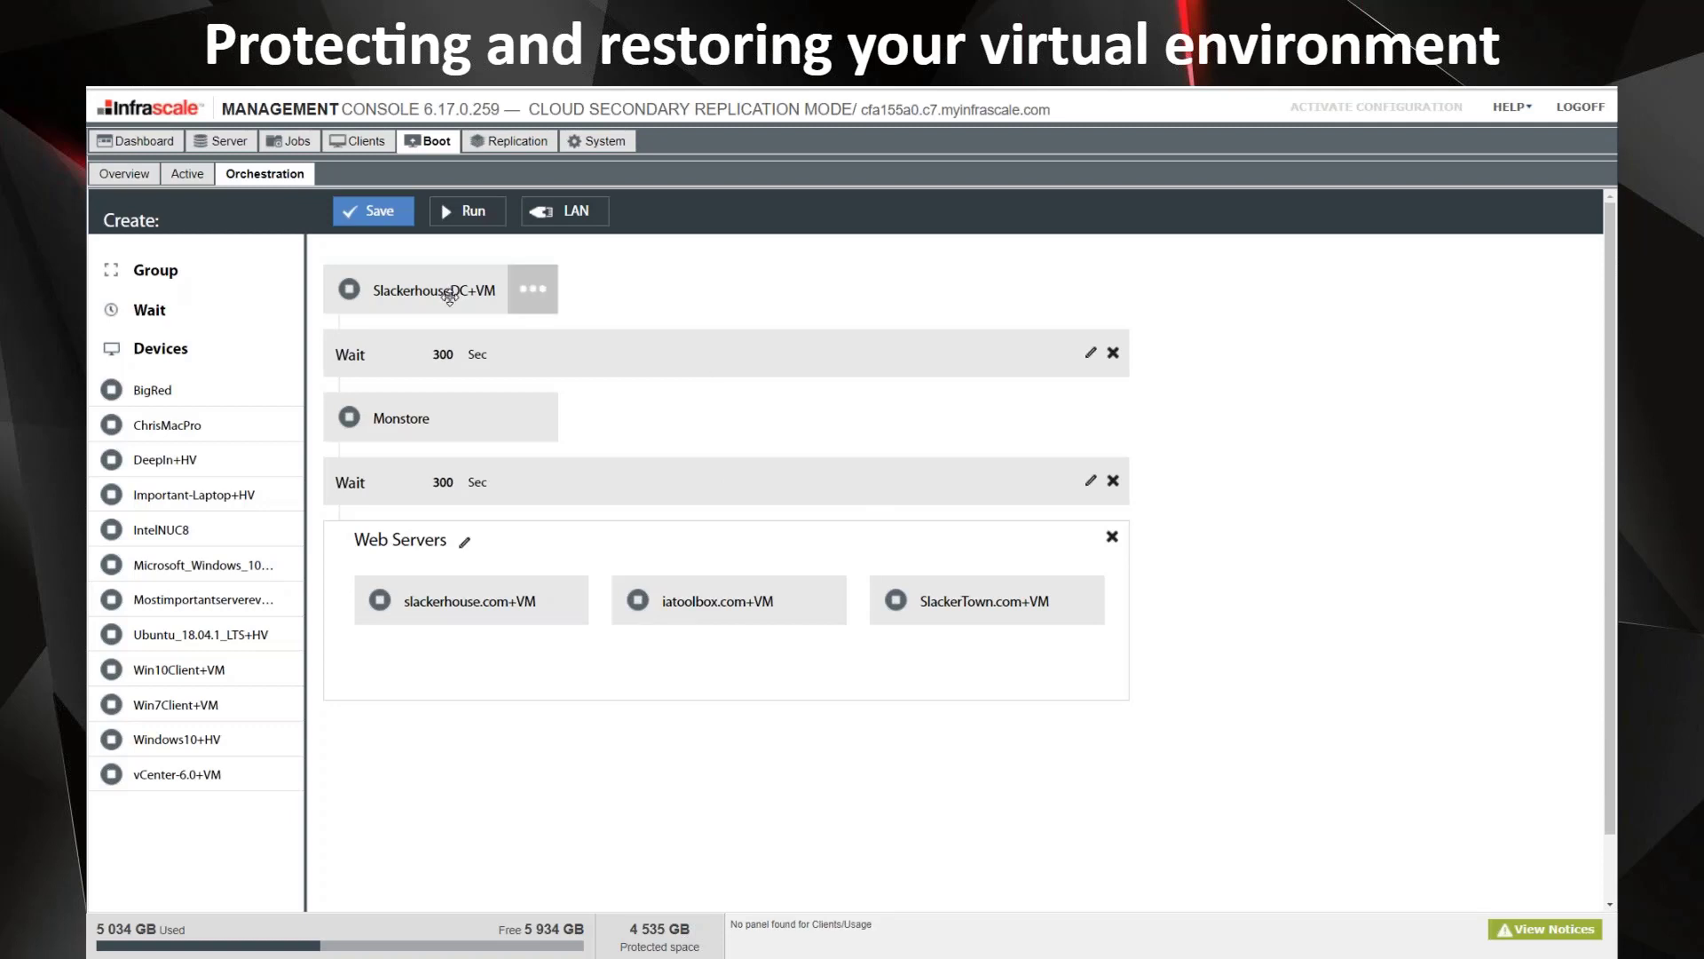
mouse_move(442, 428)
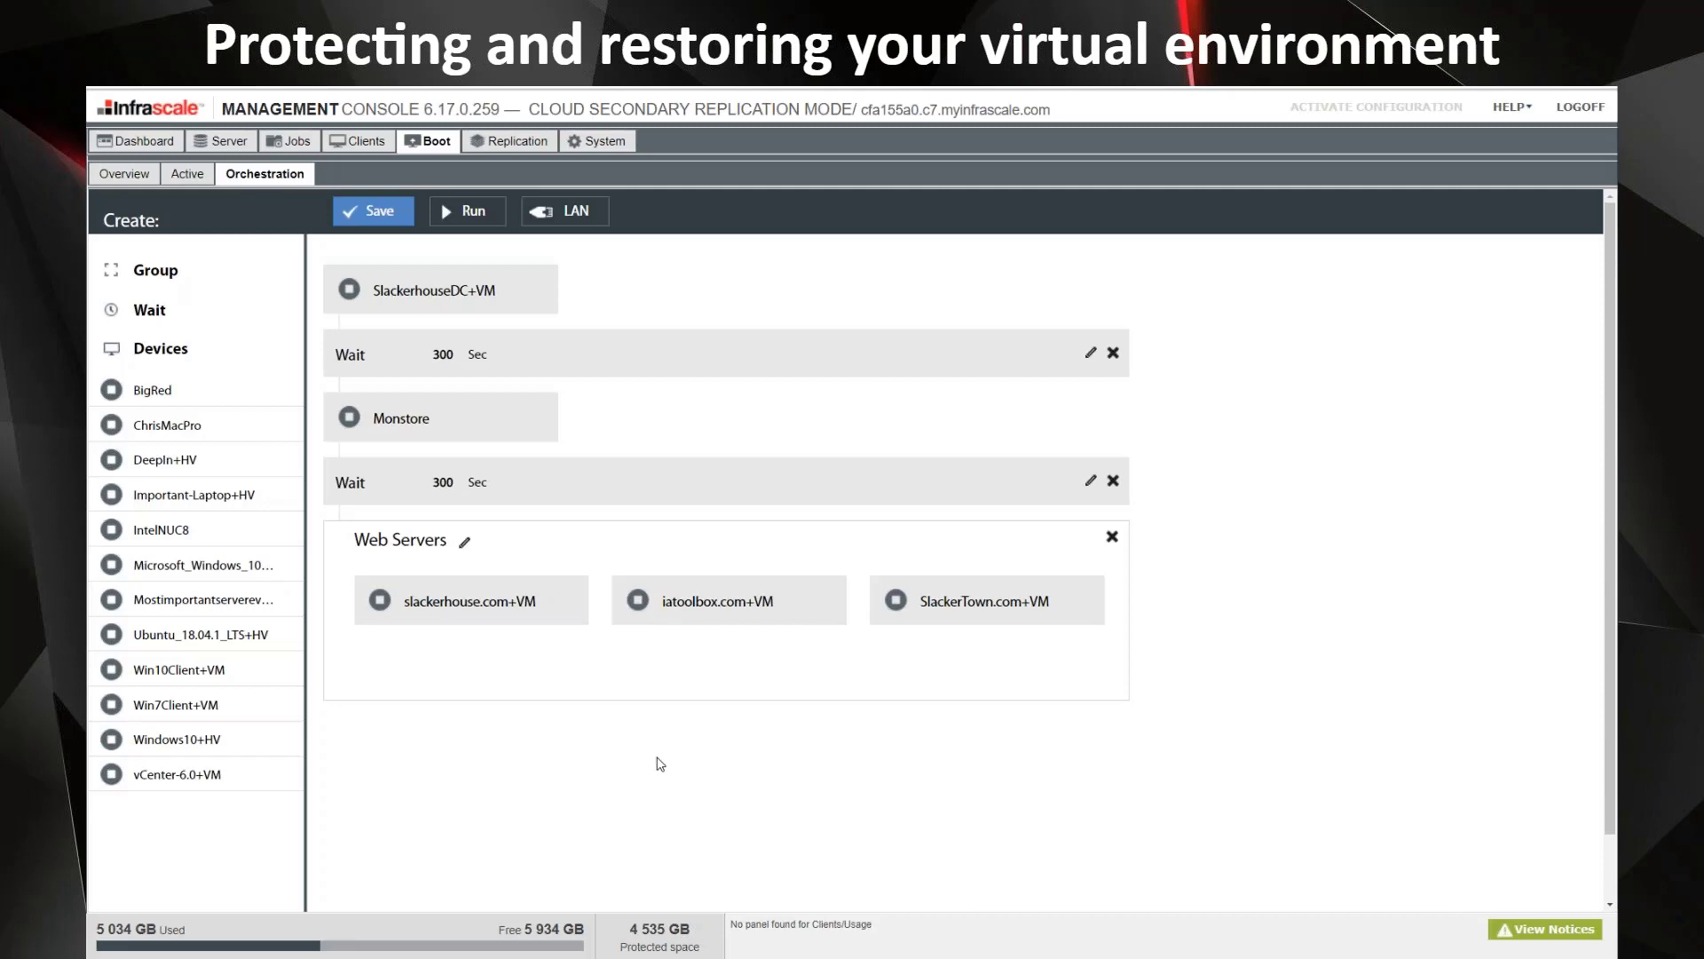
drag(112, 271, 381, 791)
drag(249, 704, 342, 795)
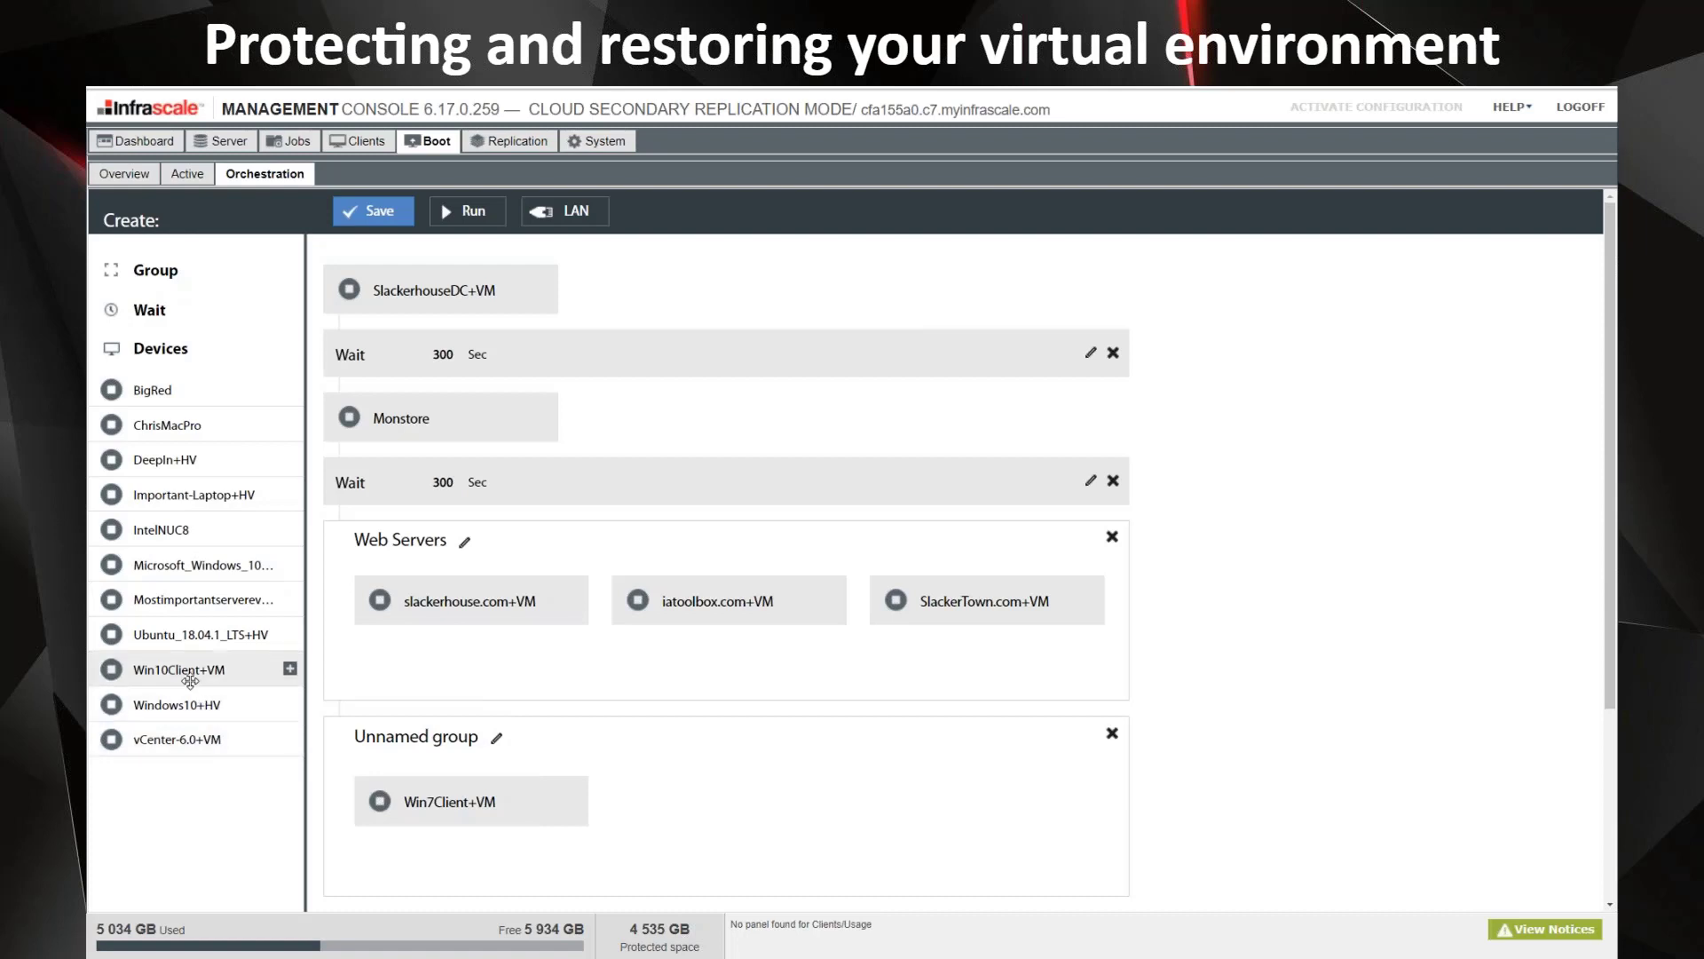
drag(190, 680, 688, 810)
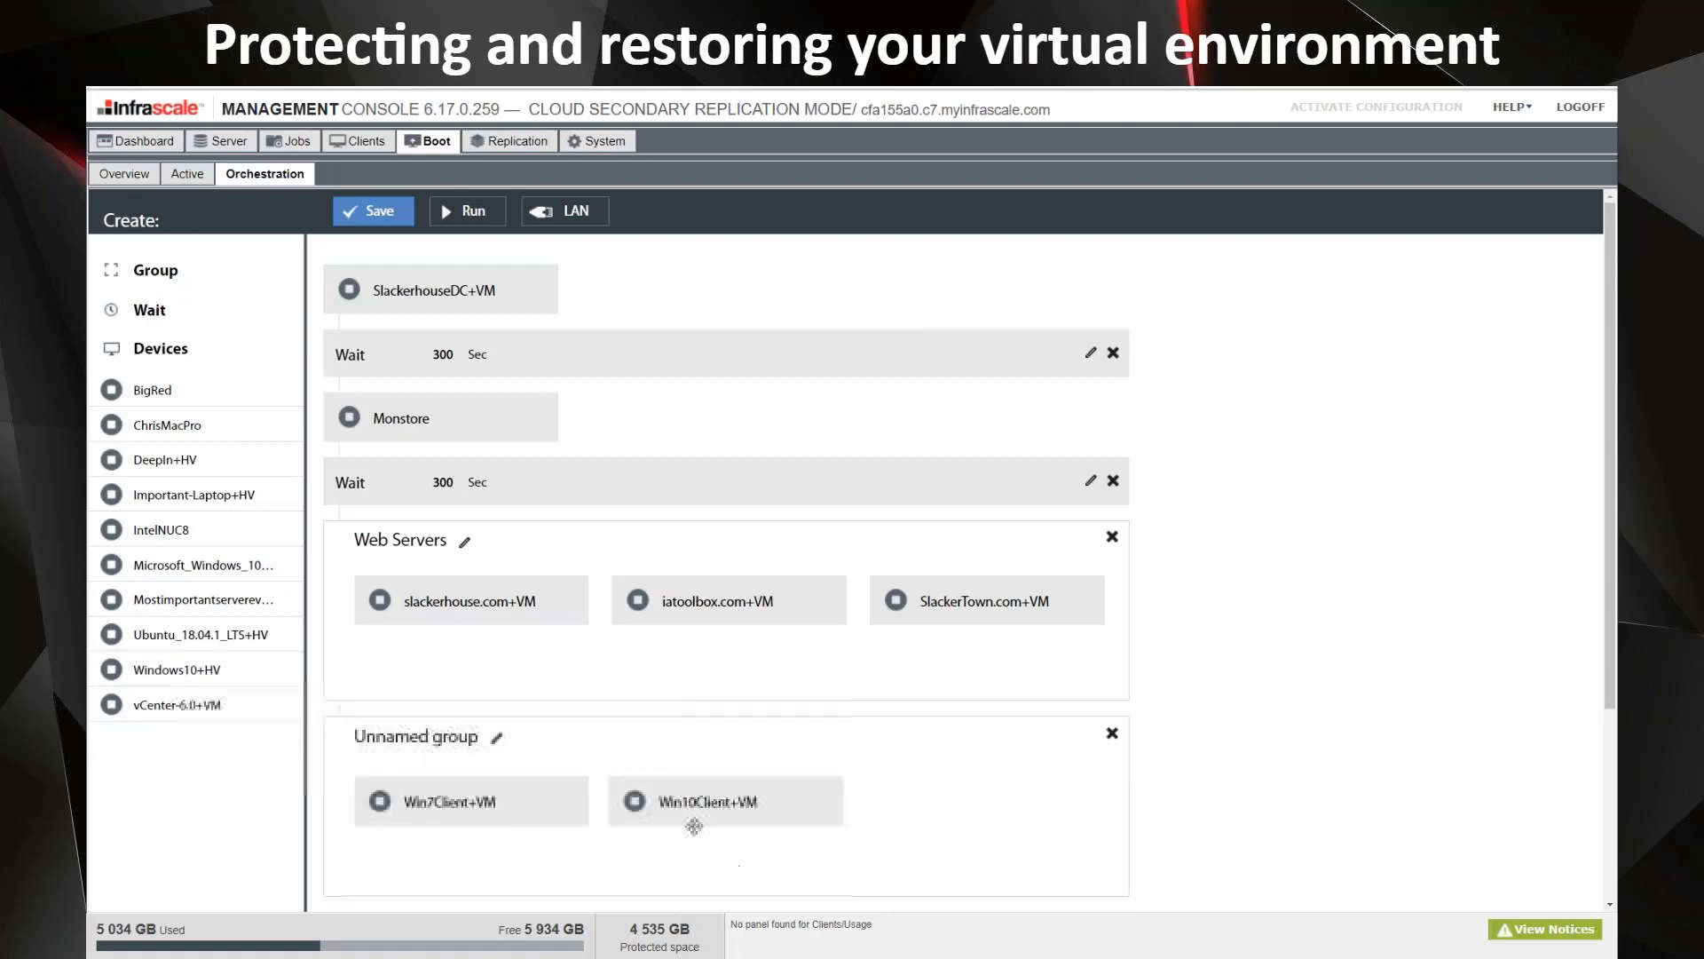
Step: Rename the new orchestration group as Clients
click(494, 737)
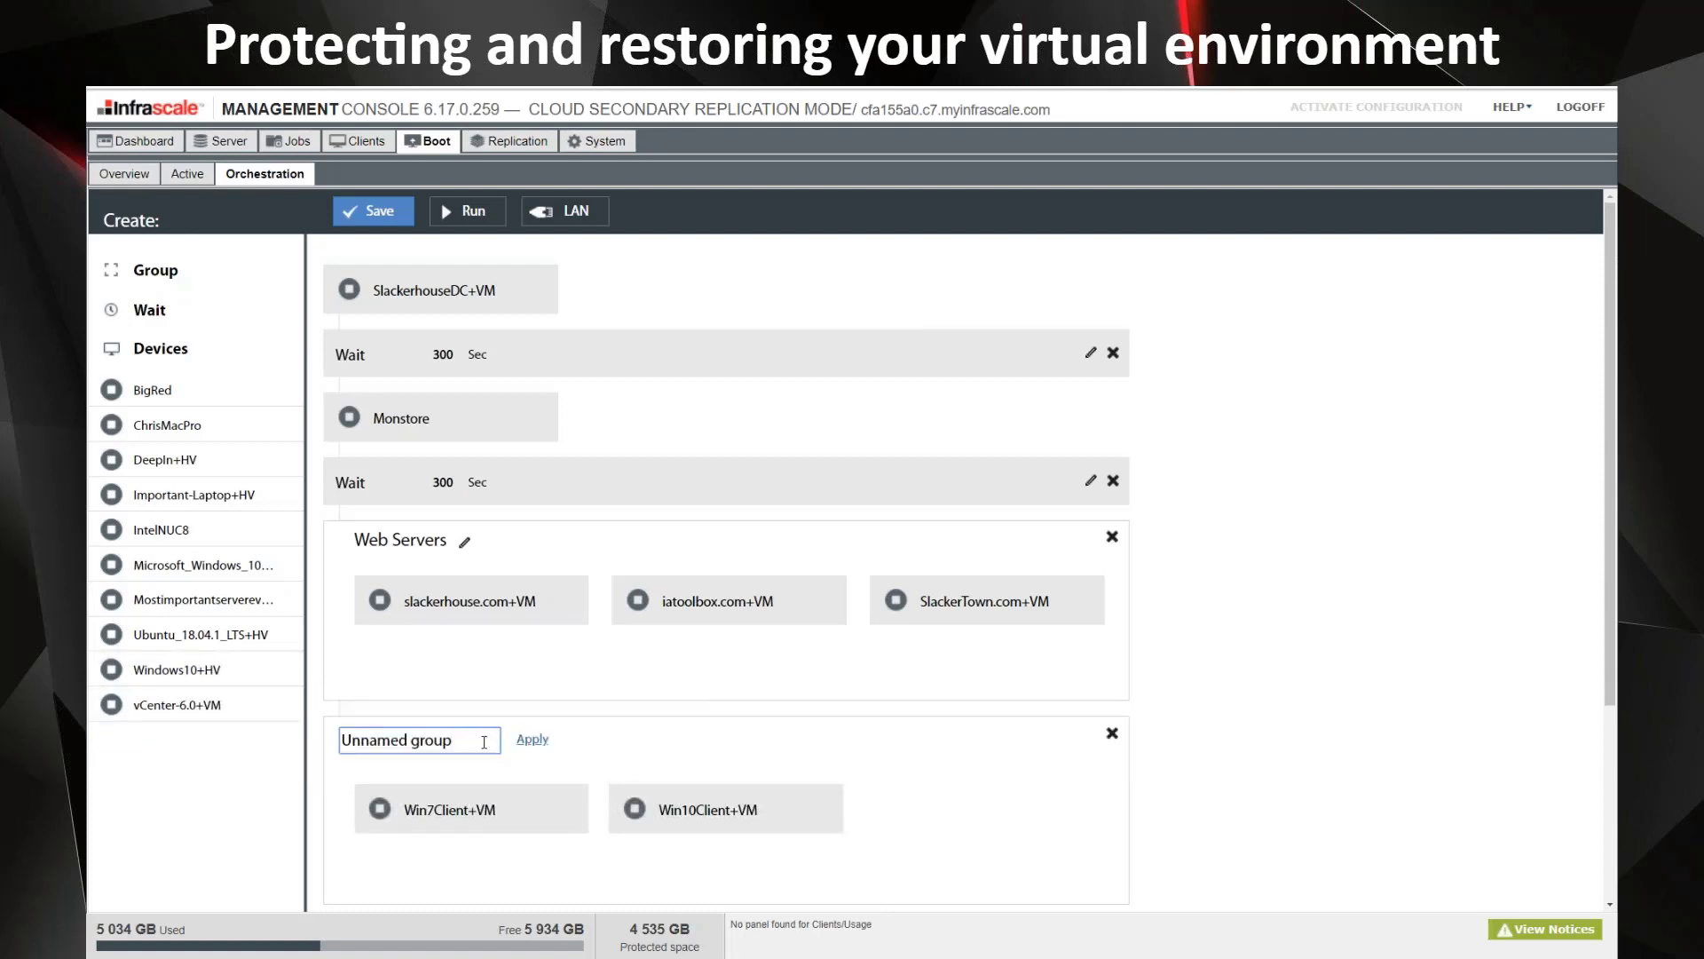
key(BackSpace)
key(BackSpace)
key(BackSpace)
key(BackSpace)
key(BackSpace)
key(BackSpace)
key(BackSpace)
key(BackSpace)
key(BackSpace)
key(BackSpace)
key(BackSpace)
key(BackSpace)
key(BackSpace)
text(Clients)
key(Return)
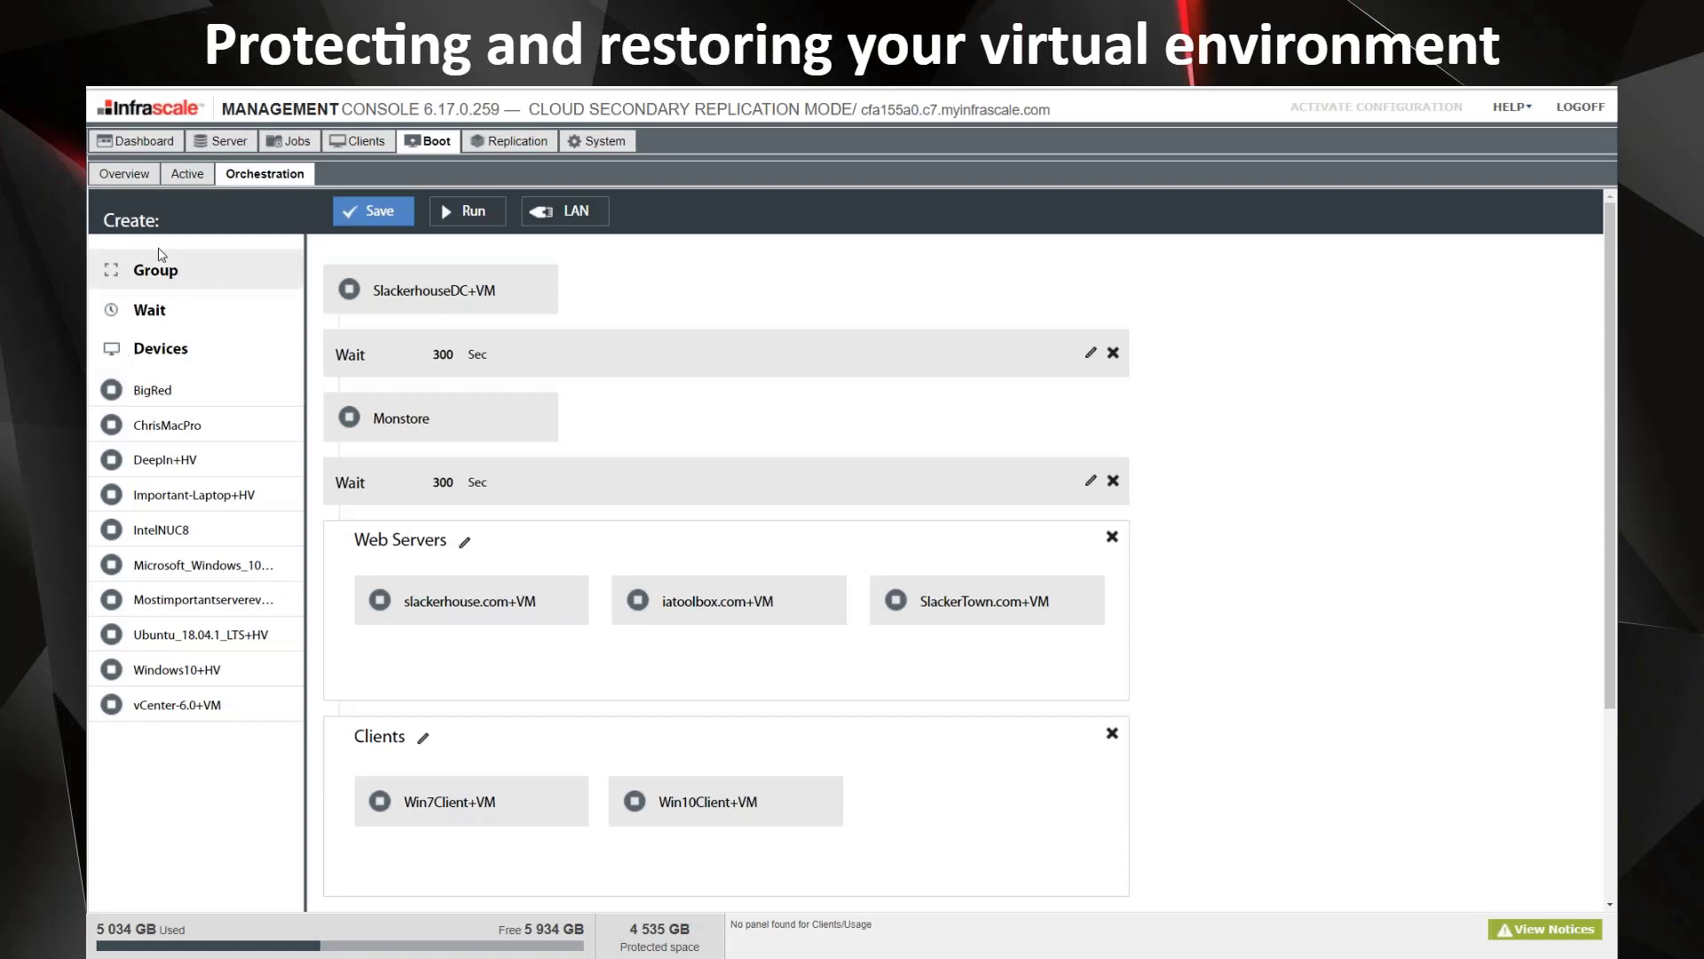
Step: Boot iatoolbox.com+VM on the cloud appliance from the 04-Mar-19 11:40:26 recovery point with 14336 MB base memory on the Disaster recovery subnet
click(128, 174)
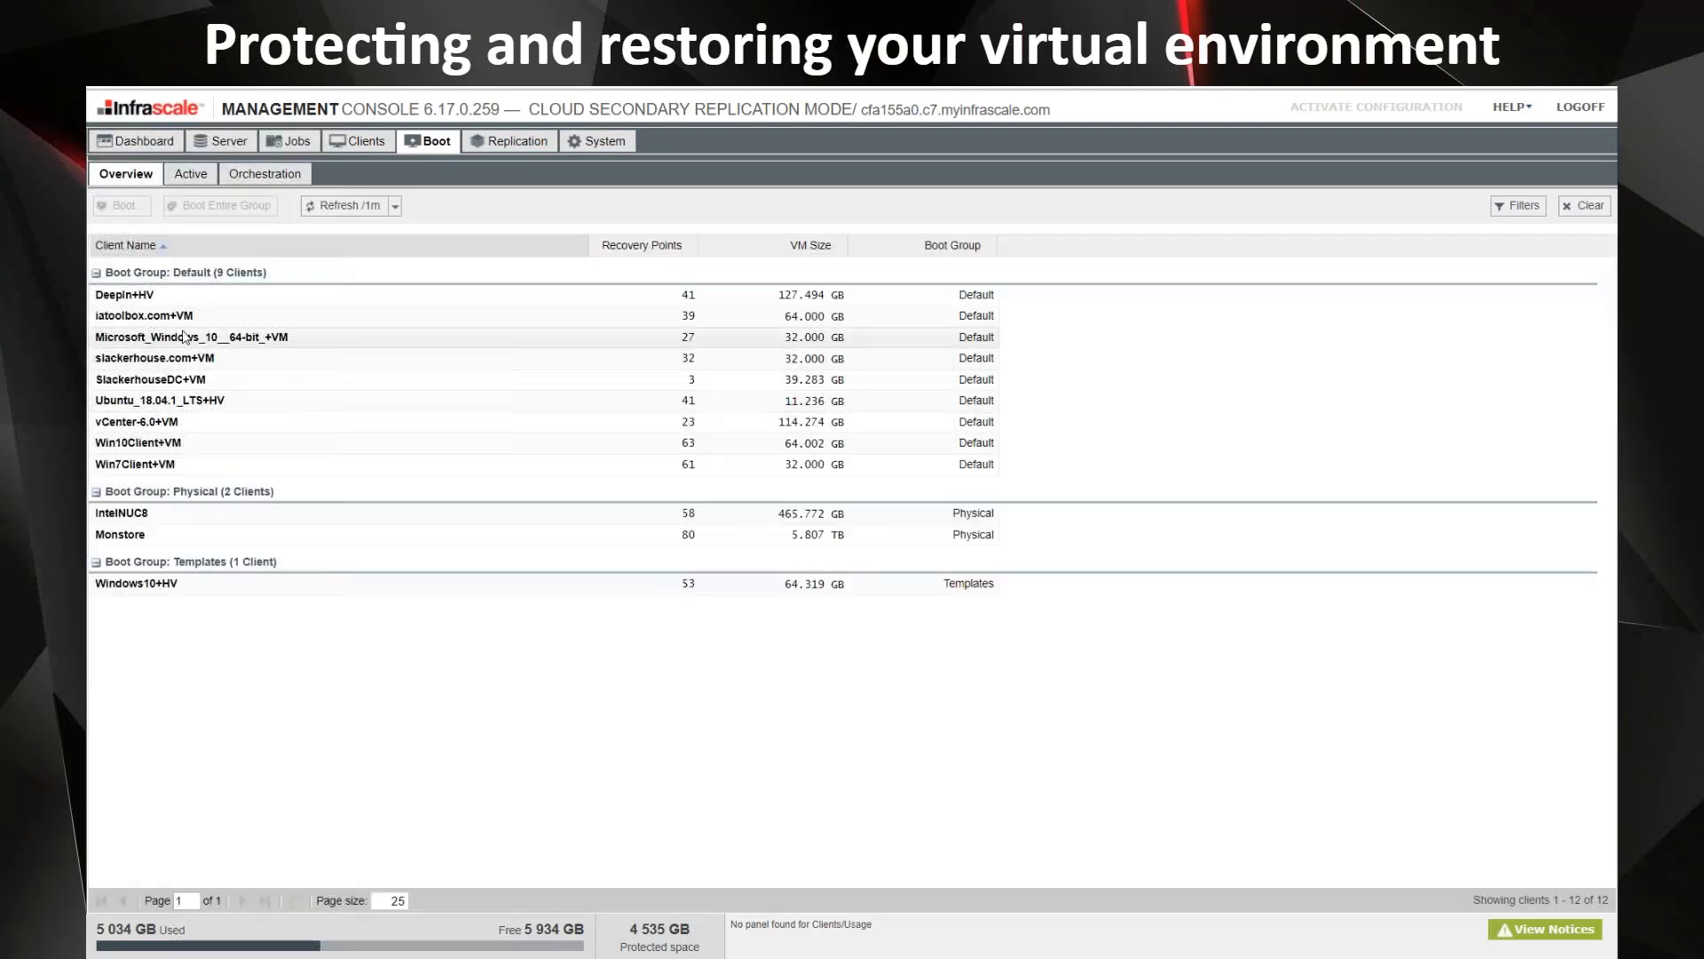
click(220, 320)
right_click(221, 323)
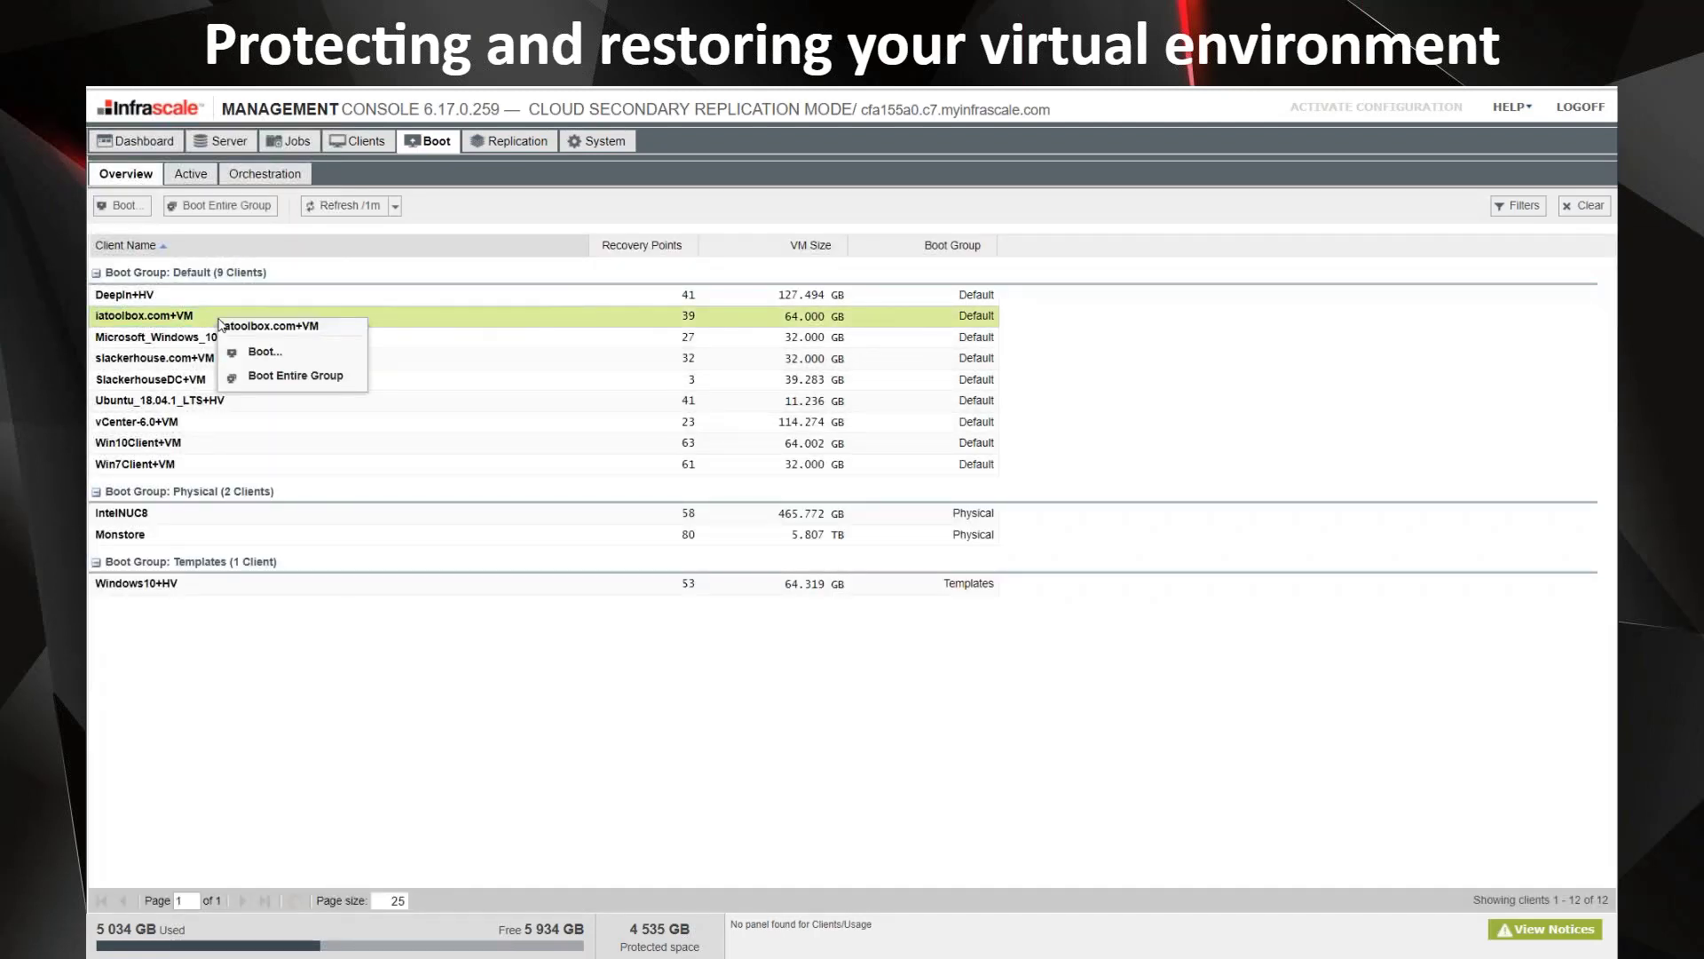
click(263, 352)
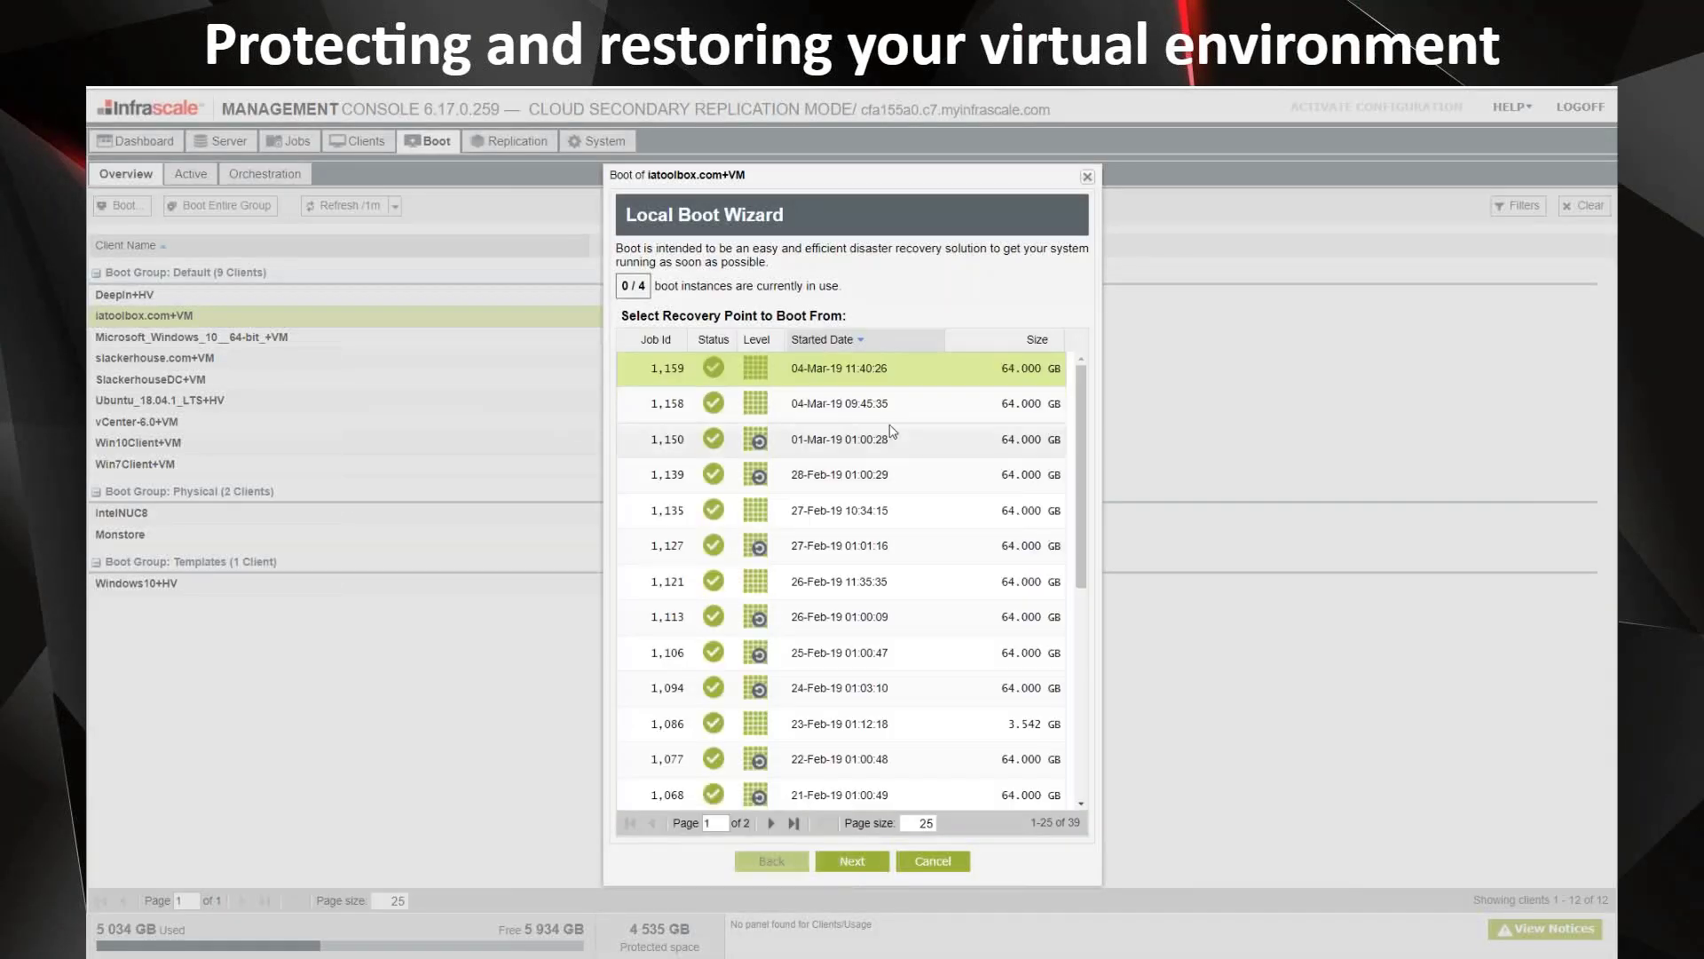
click(852, 861)
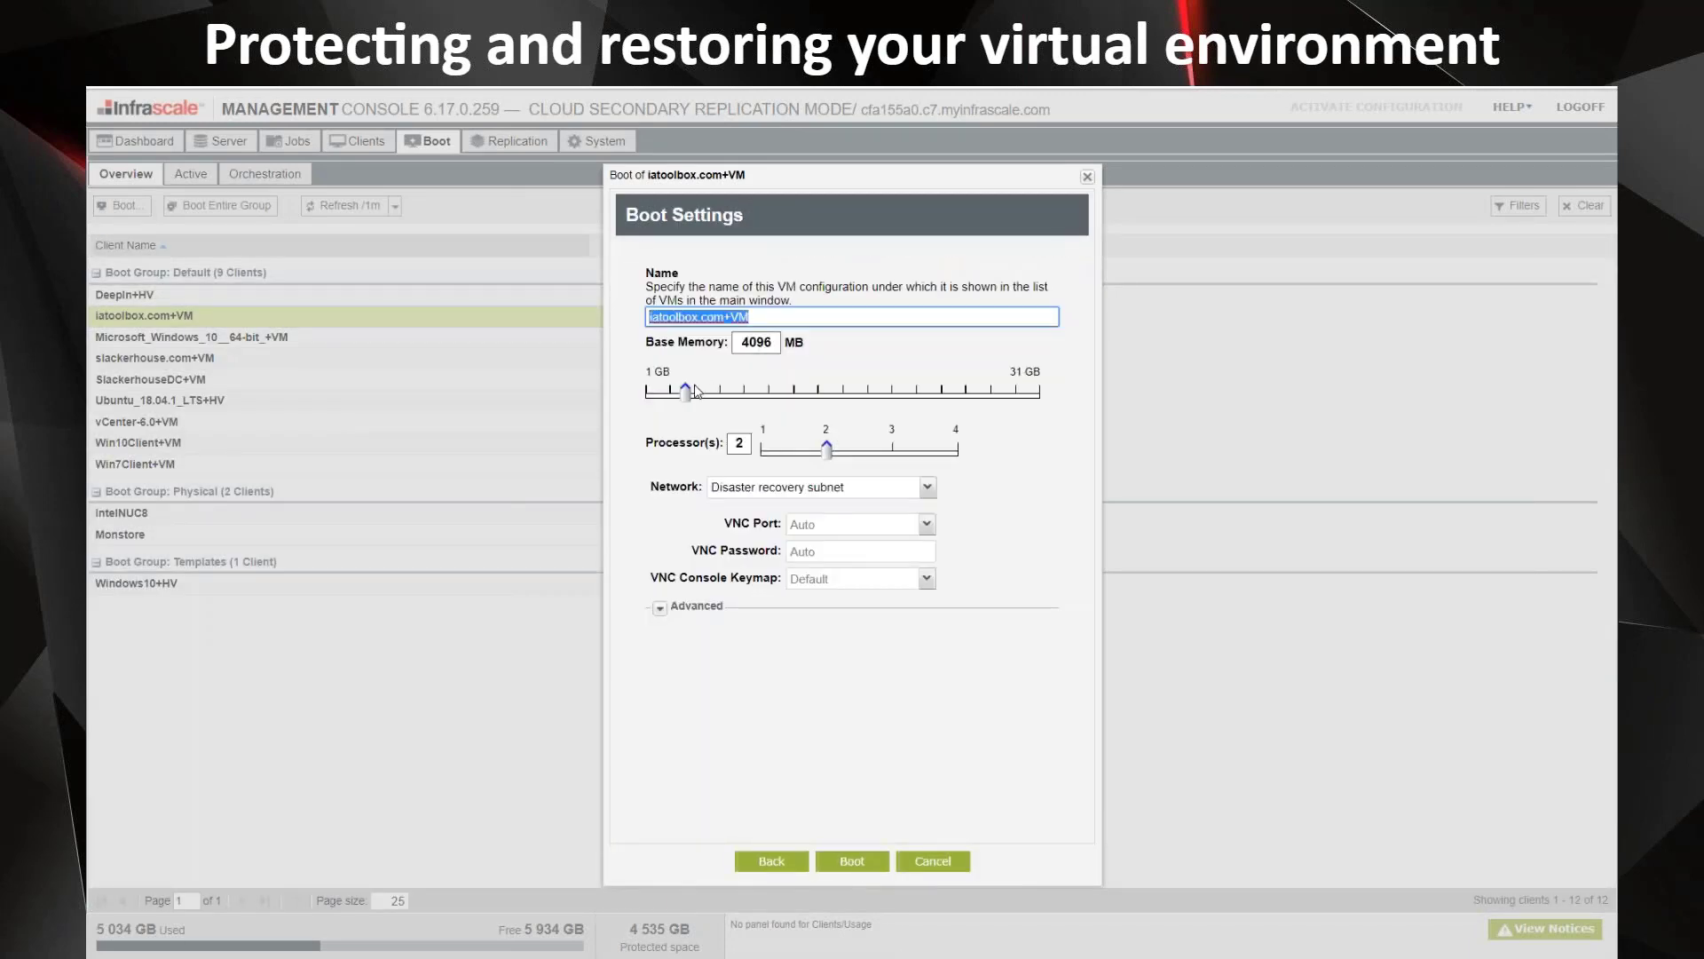
drag(685, 392, 815, 403)
click(866, 859)
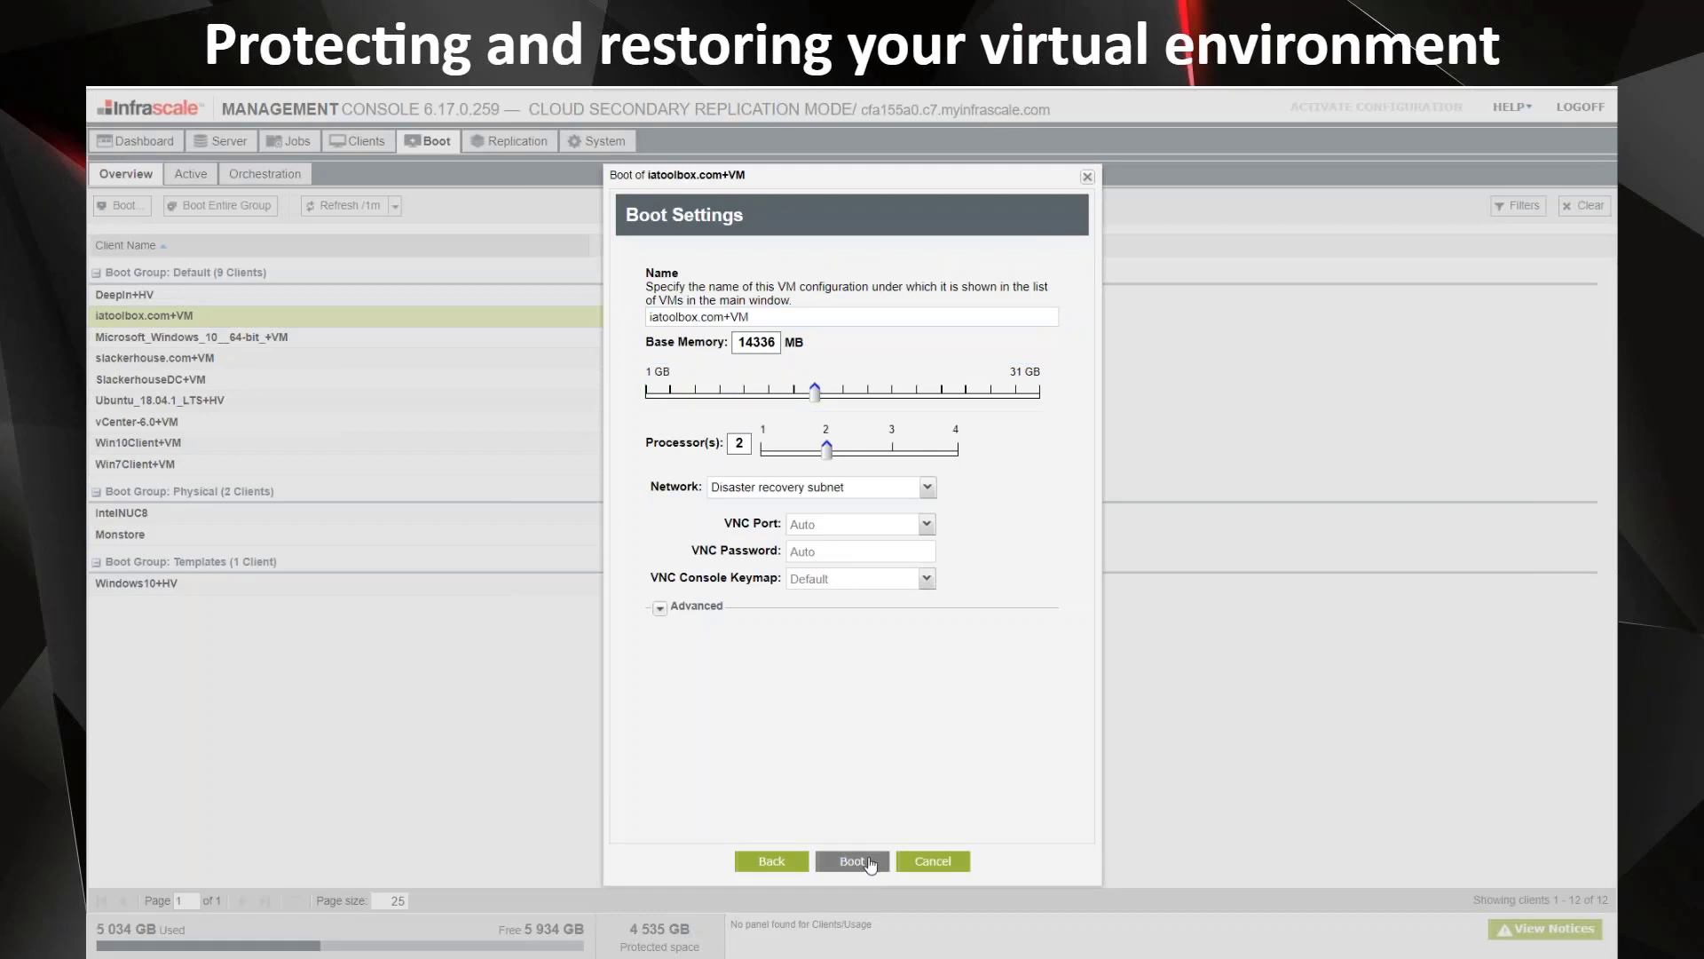